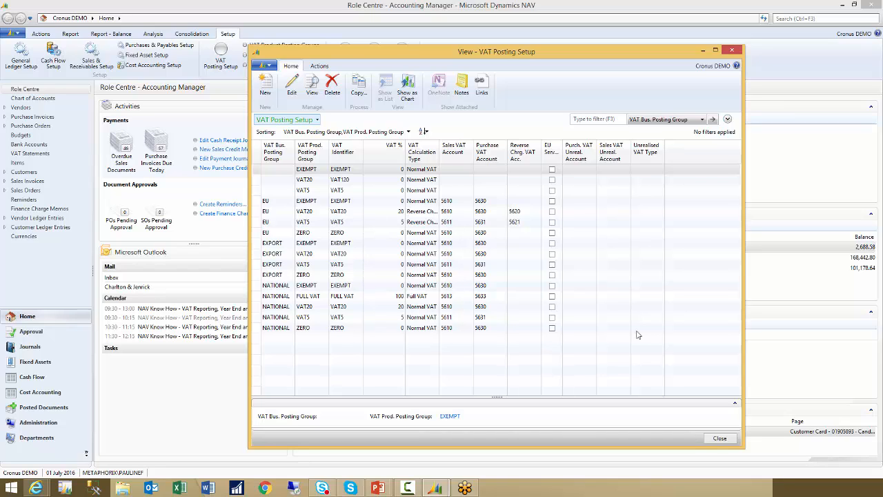
Close the VAT Posting Setup and open the VAT statements list for the VAT GB (VAT Return) template
click(732, 439)
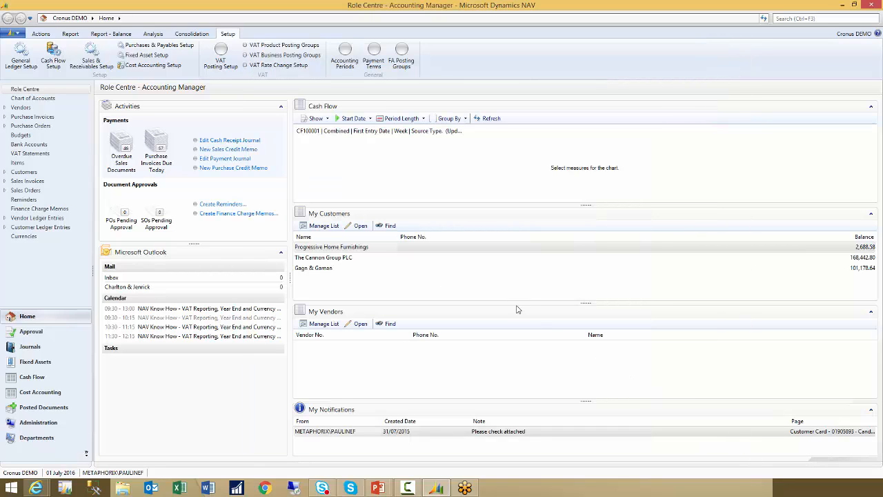
click(28, 154)
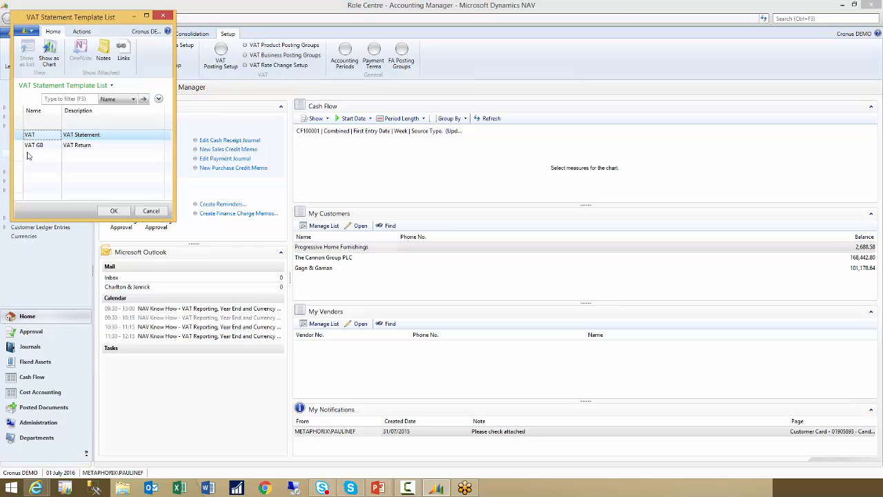
drag(62, 20, 364, 44)
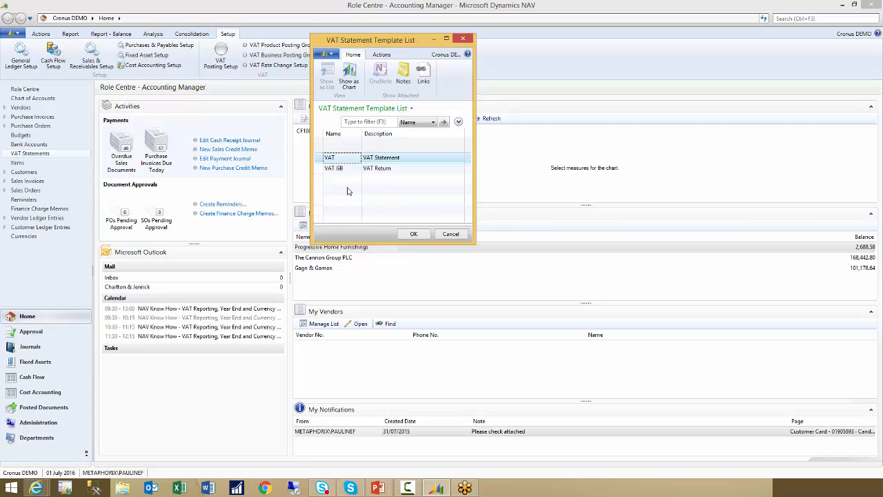
click(340, 169)
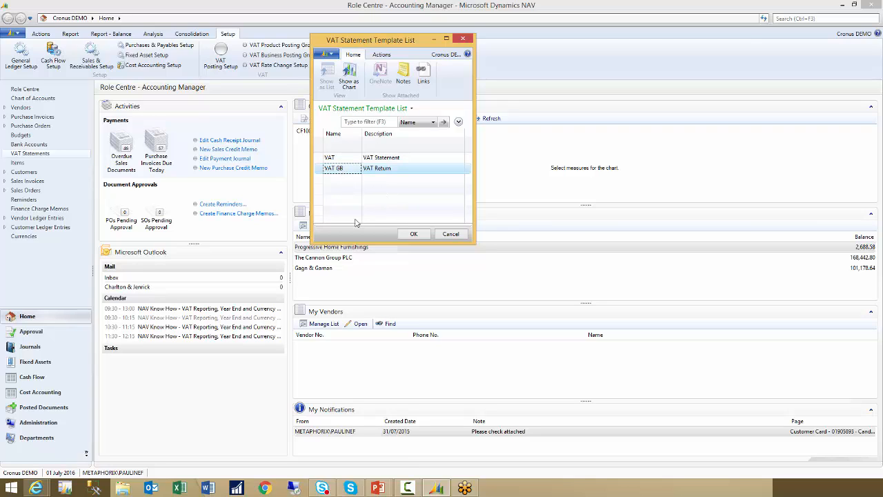
click(412, 234)
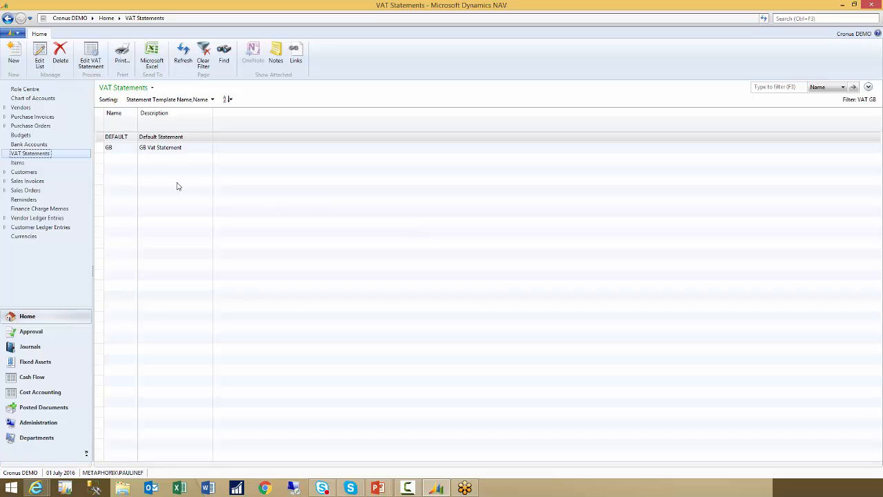
Open the GB VAT statement for editing and maximize its window
click(114, 147)
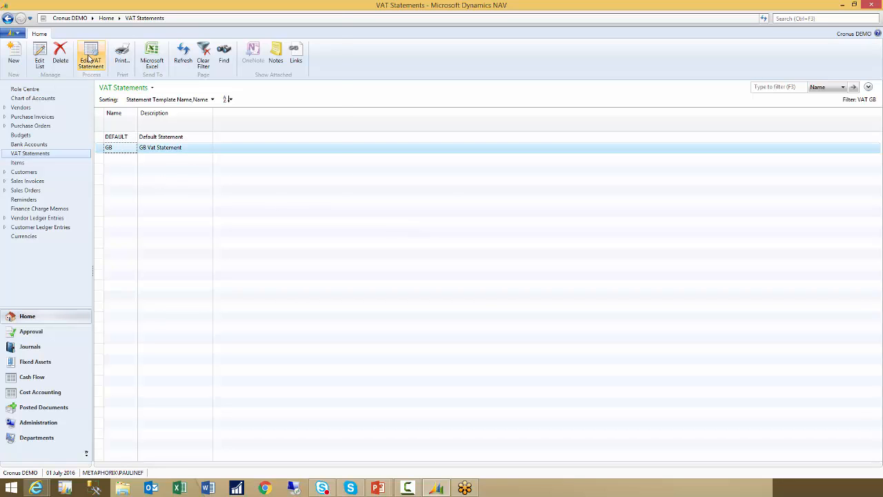
click(90, 58)
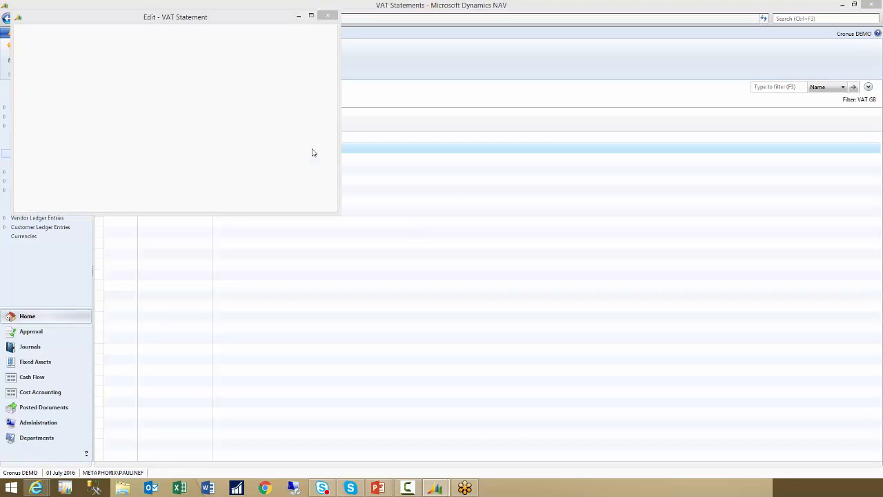
double_click(220, 19)
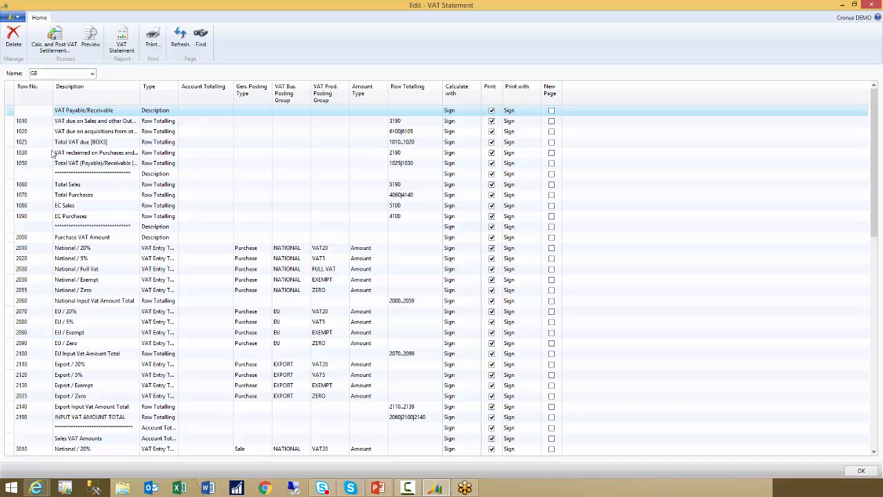
Examine the GB statement's summary rows and the purchase and sales VAT rows by posting group, amount type and row totalling
drag(9, 115, 2, 218)
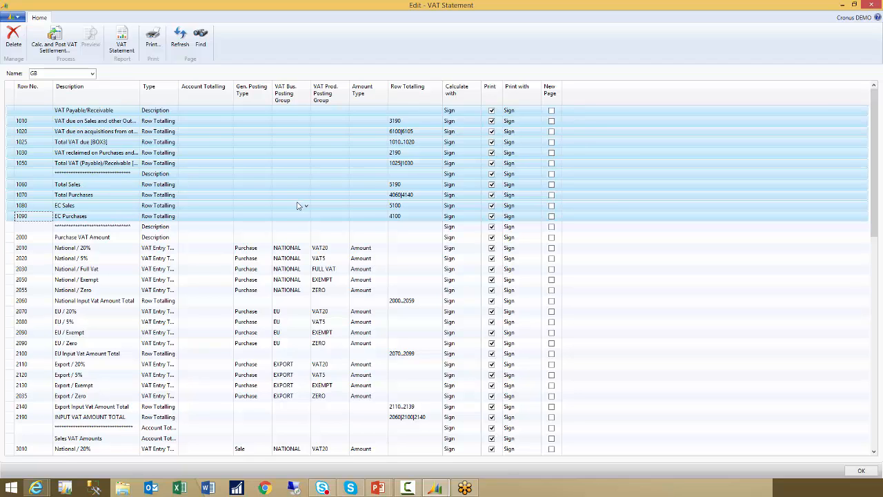
click(26, 248)
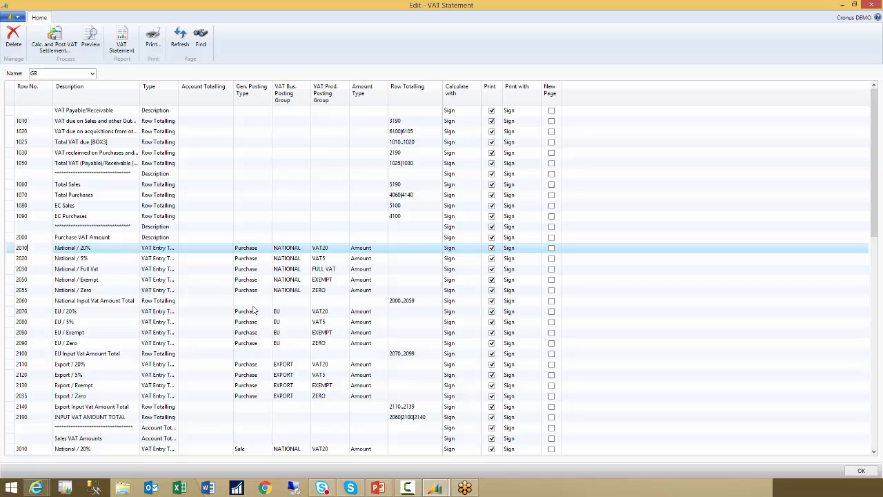
scroll(251, 343, down, 3)
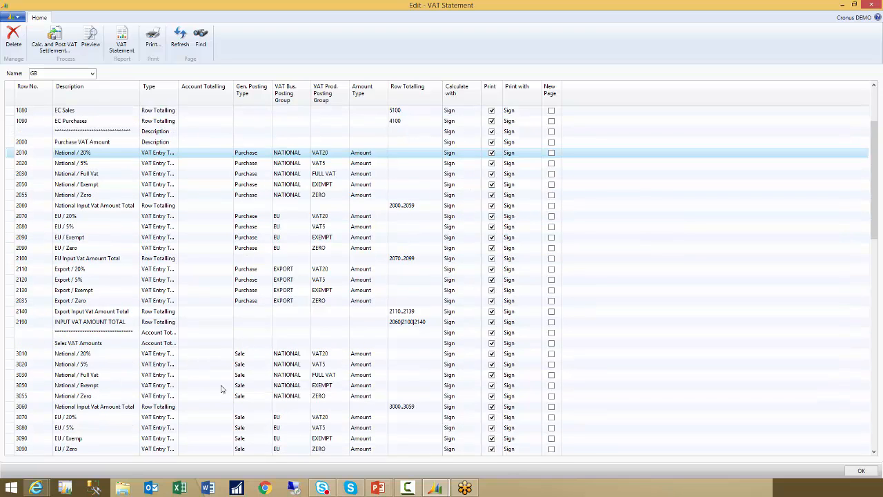
scroll(295, 379, up, 3)
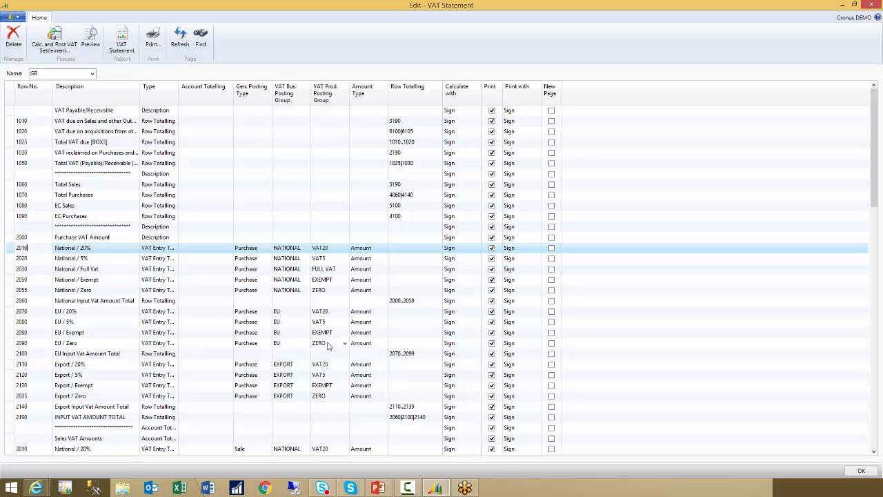
scroll(329, 345, down, 3)
scroll(325, 343, down, 2)
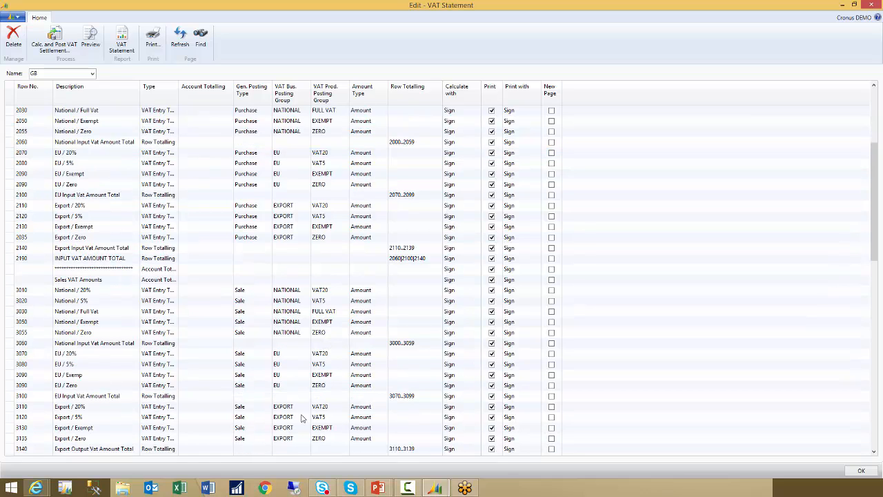
scroll(301, 407, down, 6)
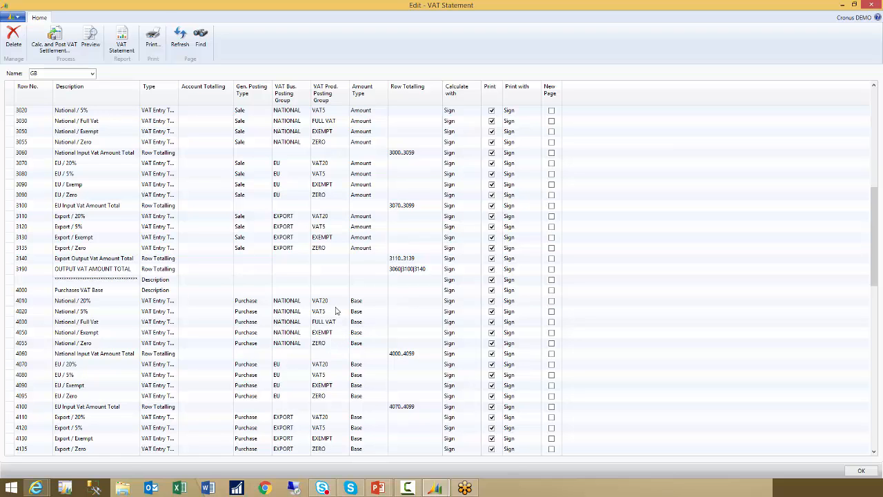
scroll(336, 311, up, 4)
scroll(331, 311, up, 7)
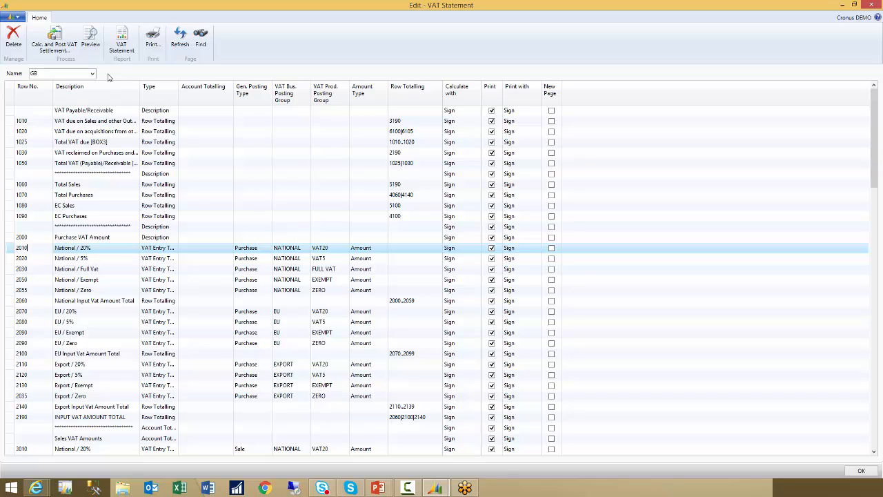
Open the preview of the GB VAT statement and maximize its window
click(88, 37)
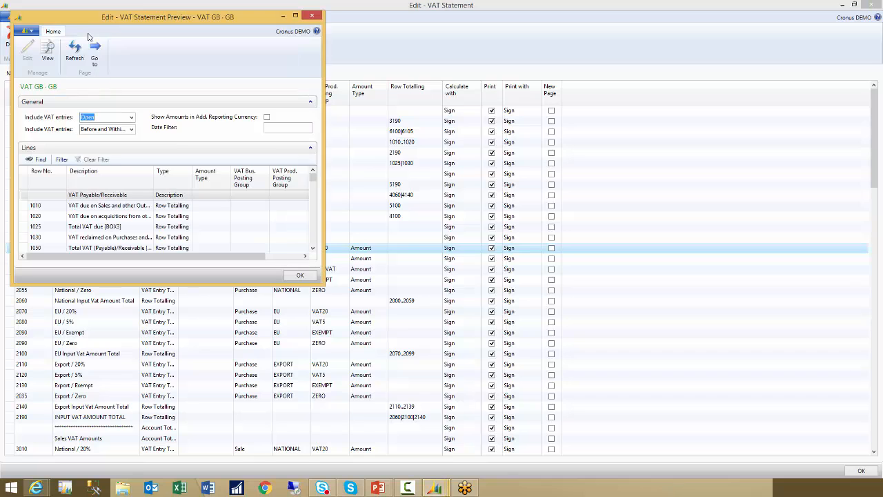
drag(116, 17, 324, 51)
double_click(368, 56)
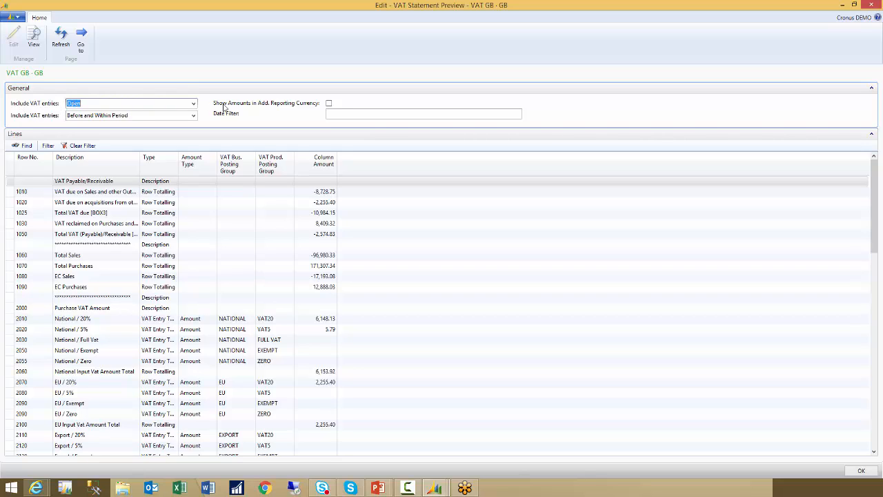
Review the choices of both Include VAT entries settings in the statement preview, covering entry status and period
click(194, 104)
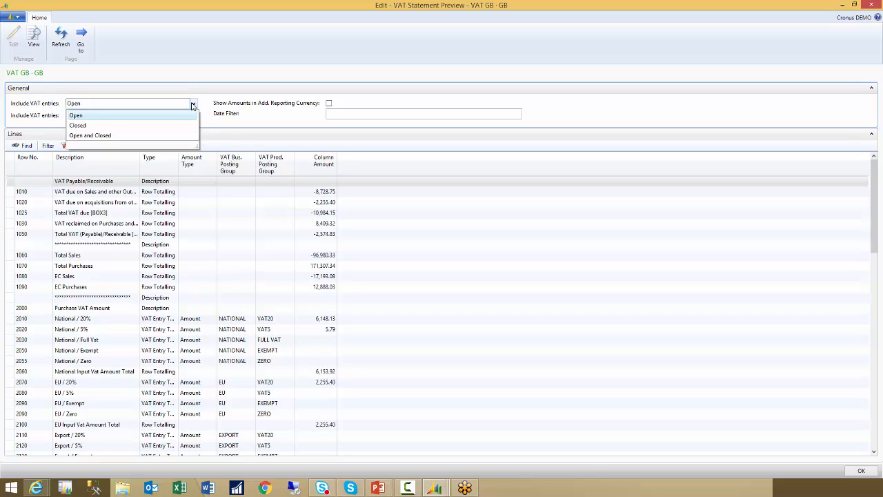
click(193, 104)
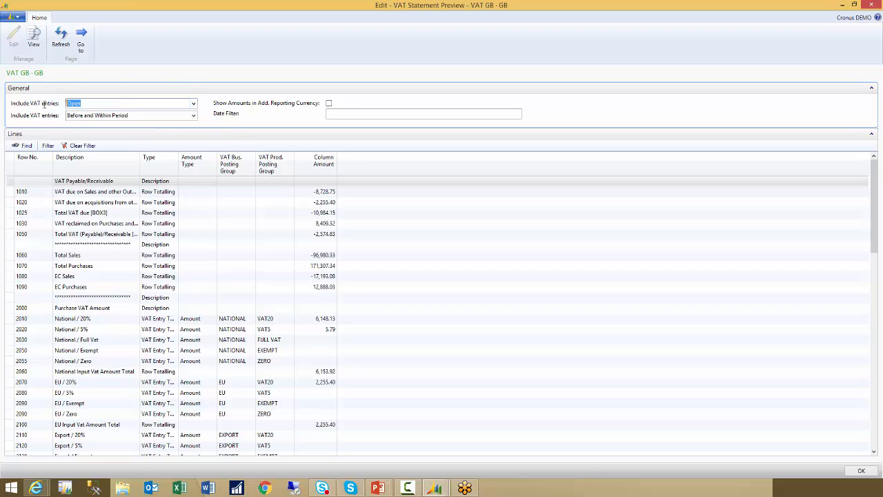
click(194, 103)
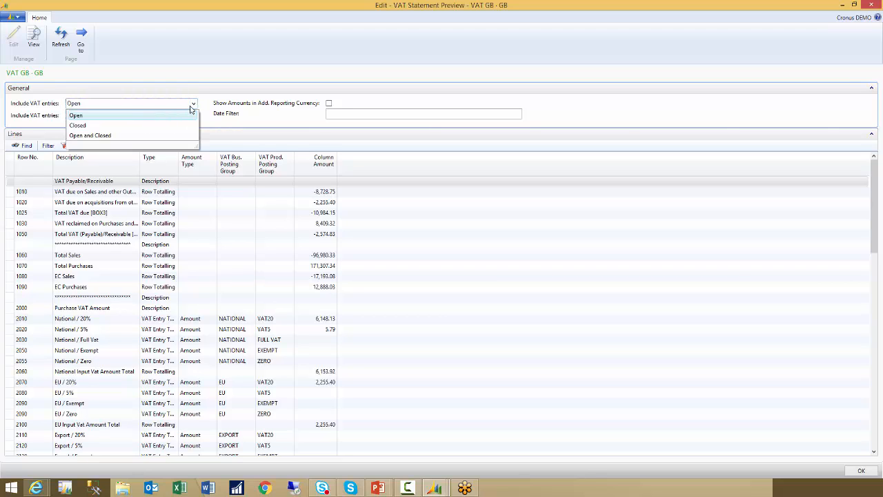
click(194, 105)
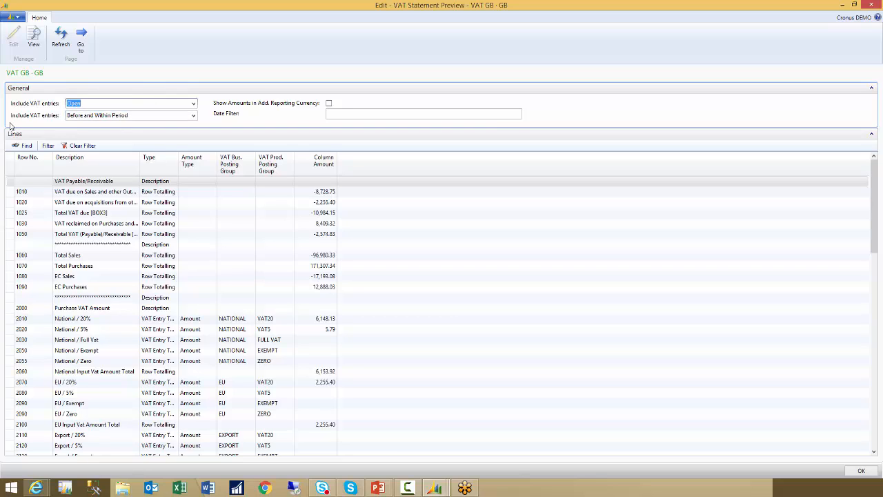
click(193, 116)
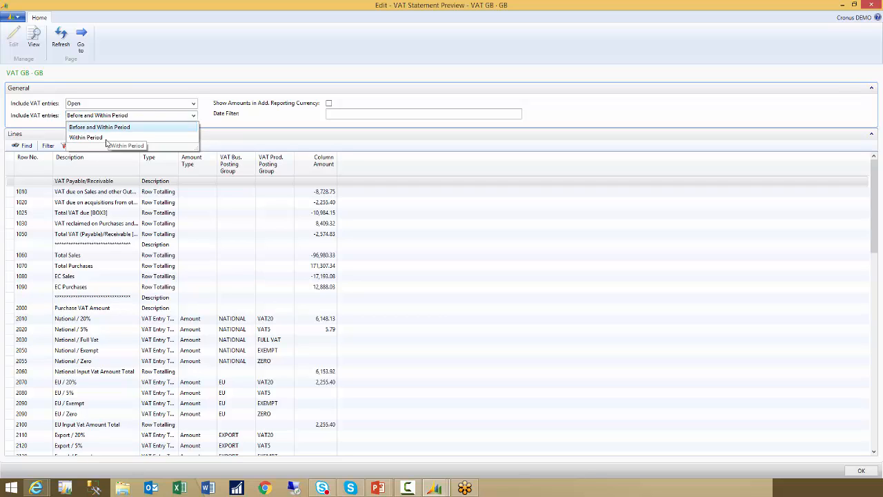
click(155, 118)
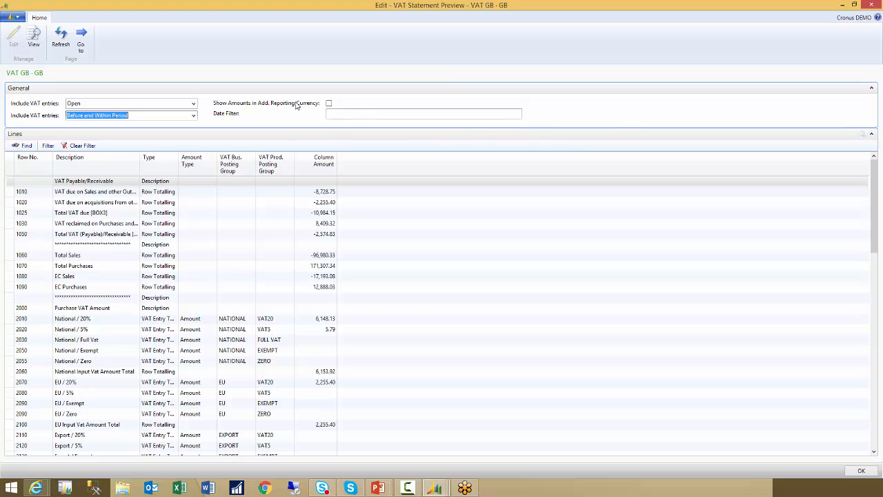
Set the preview's date filter to 01/01/14..31/03/14
click(355, 113)
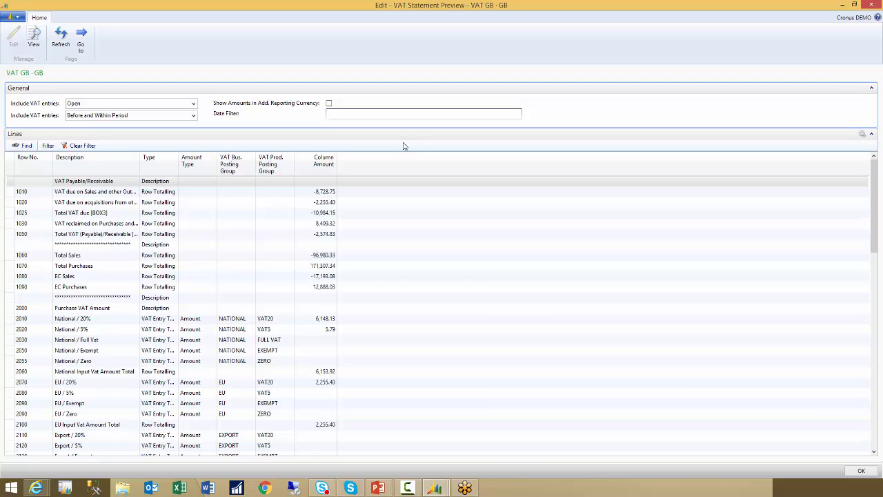
text(010114..310314)
key(Tab)
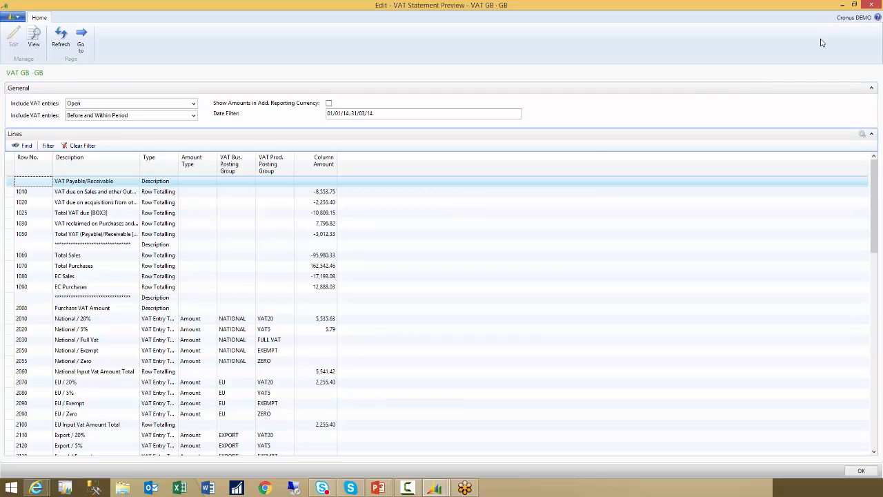
Restore the preview window, move it beside the statement lines, and enlarge it to include the Column Amount column
click(855, 5)
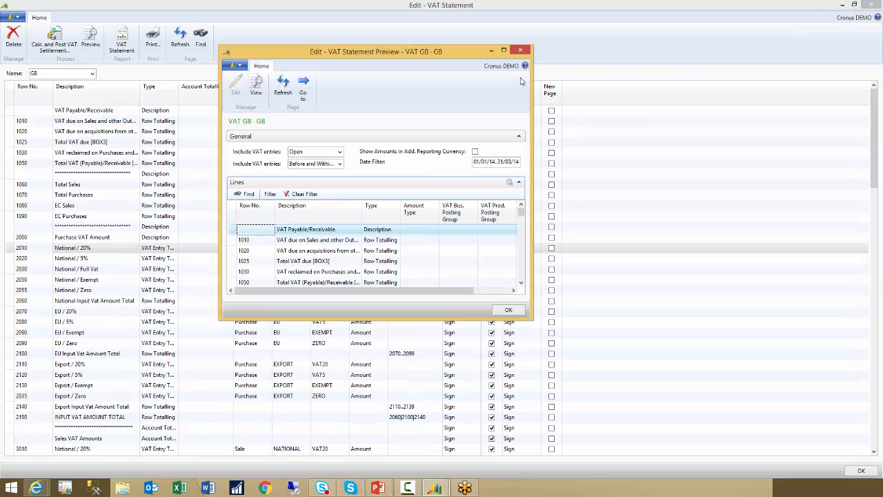
drag(398, 52, 717, 17)
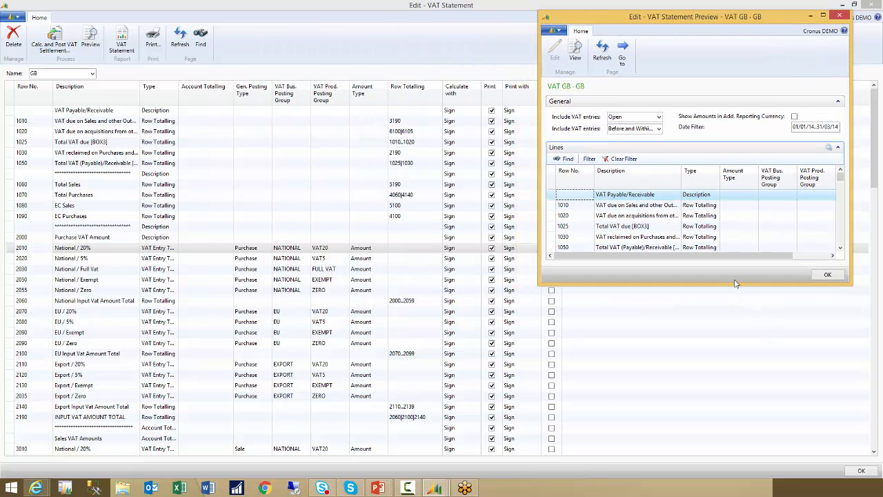
drag(730, 284, 748, 448)
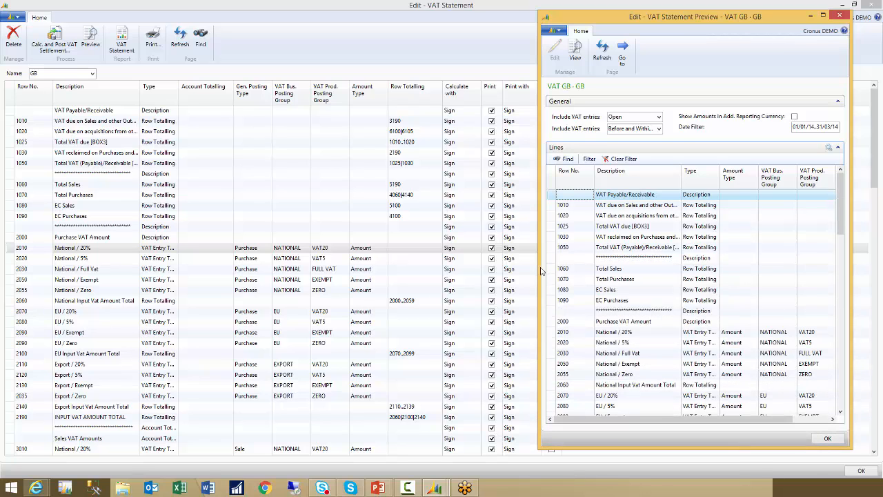
drag(540, 268, 453, 263)
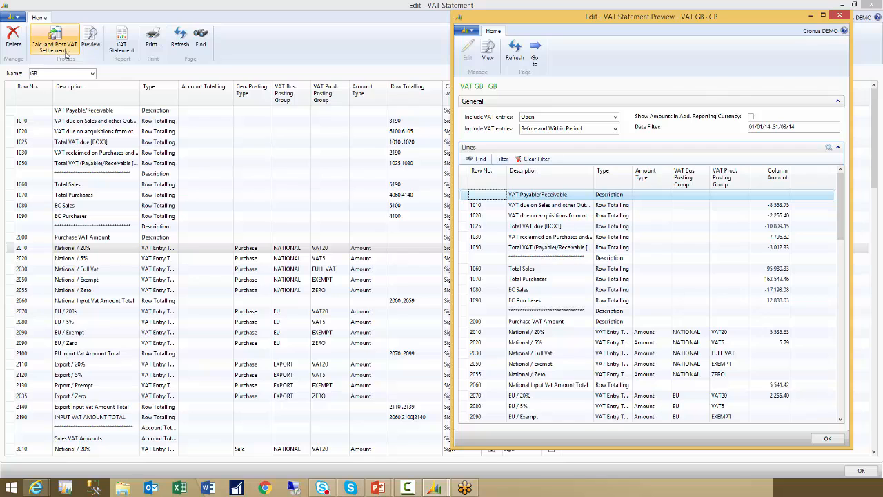
In Calc. and Post VAT Settlement, set the ending and posting dates to 31/03/2014 and the document number to "!ST QRT 2014"
click(58, 40)
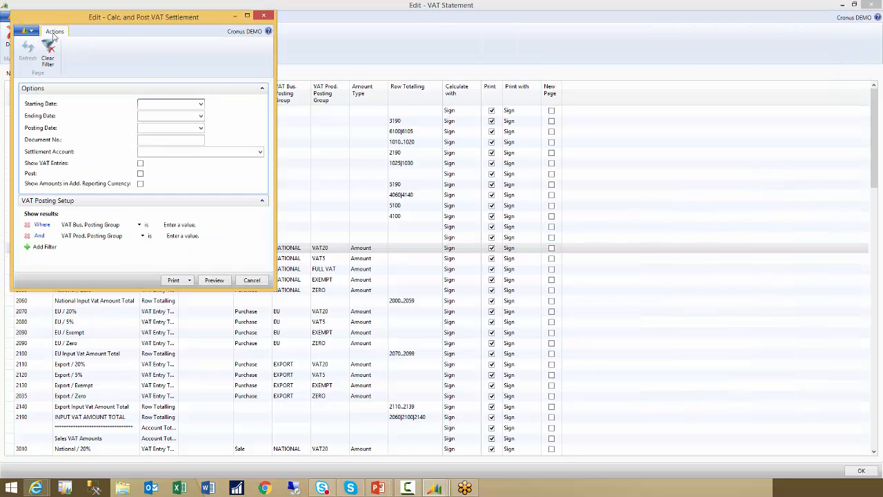
drag(128, 19, 355, 38)
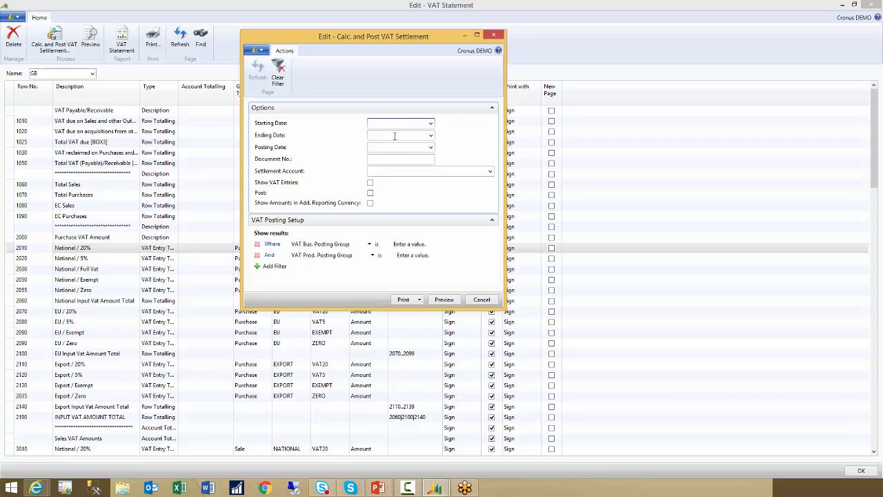
click(395, 135)
text(310314)
click(397, 147)
text(310314)
click(390, 158)
text(!st Qrt 2014)
Look up accounts named VAT and set the settlement account to VAT Payable, 5780
click(399, 173)
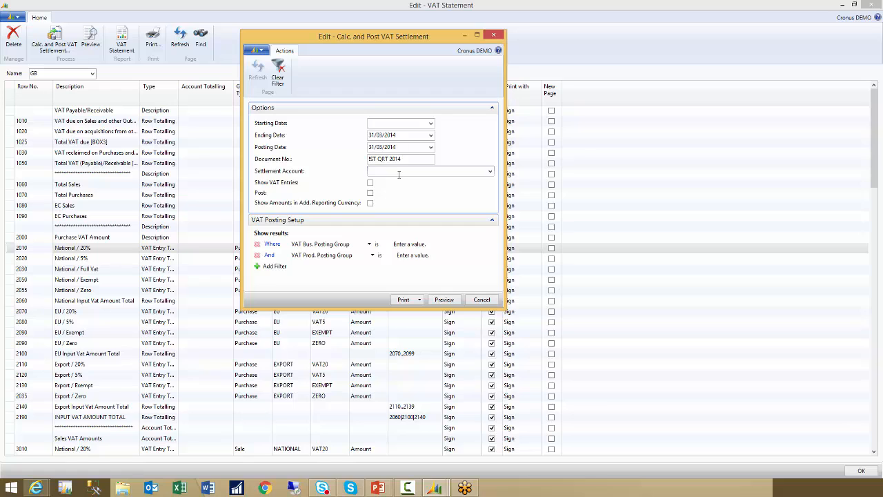
click(490, 171)
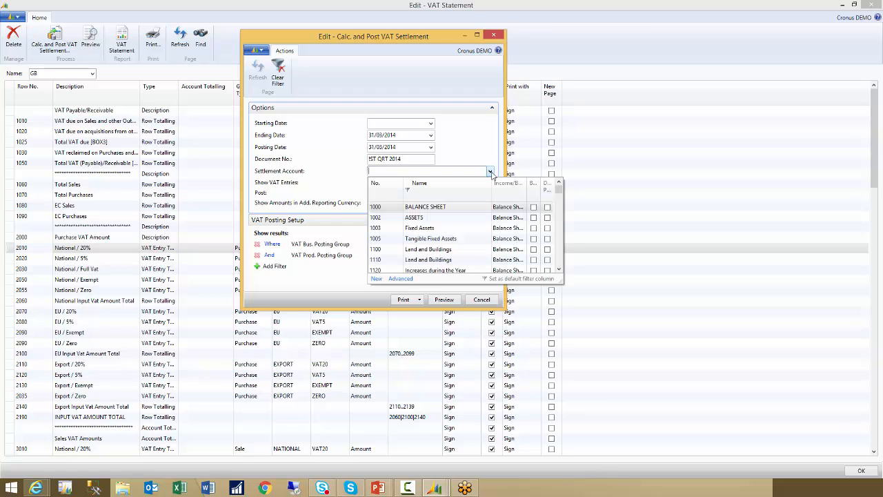
click(430, 218)
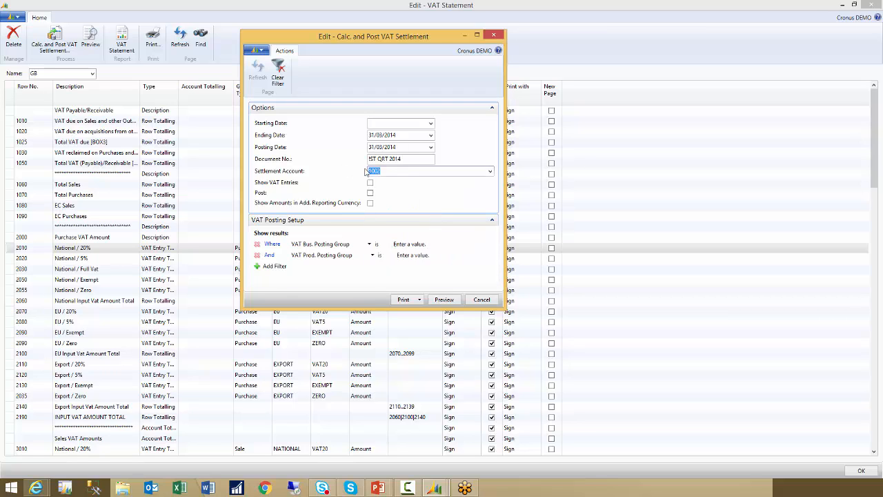
text(ret)
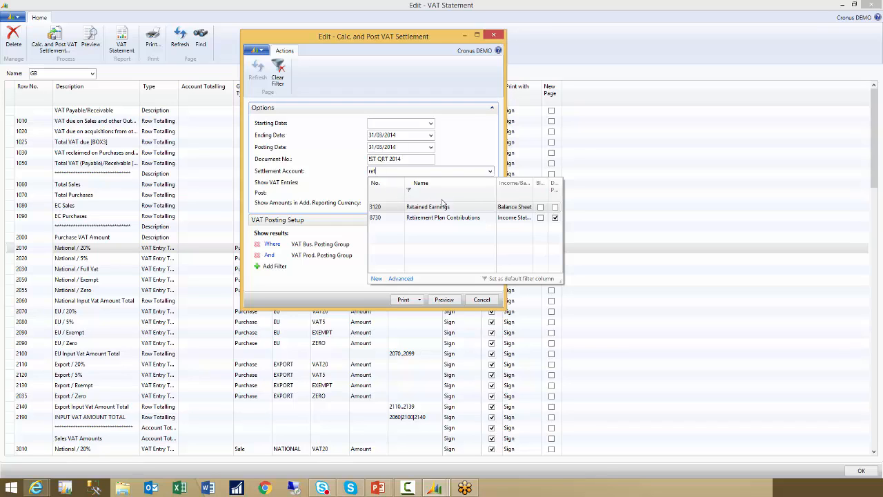
key(BackSpace)
key(BackSpace)
key(BackSpace)
text(v)
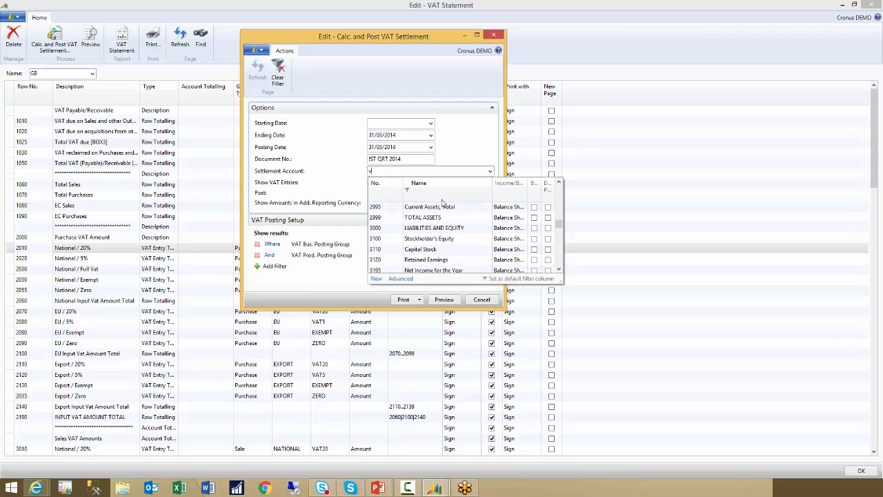
text(at)
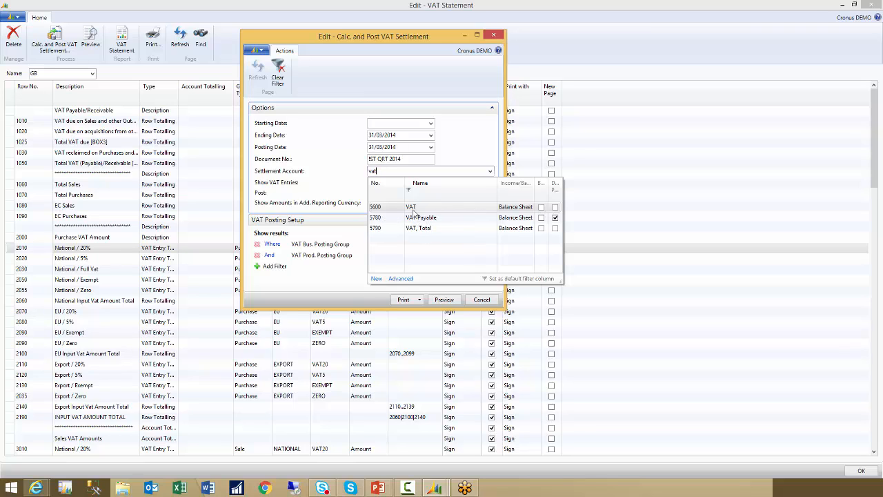
click(393, 219)
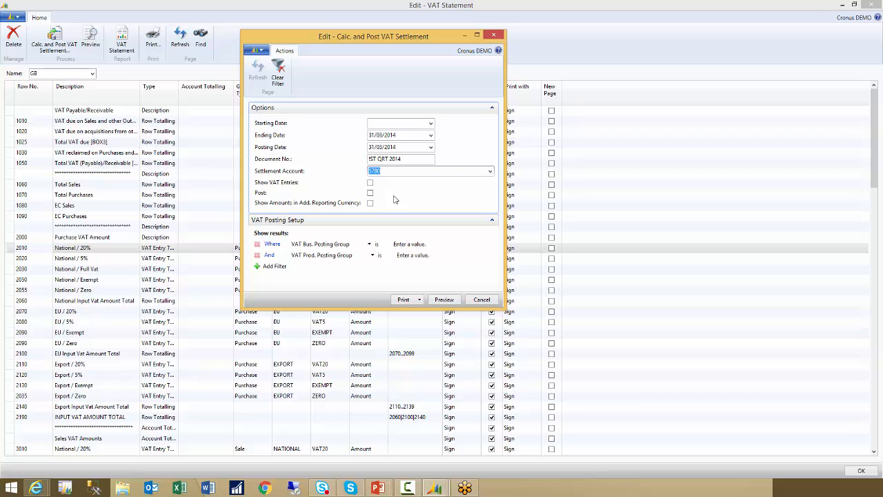
Preview the VAT settlement test report, zoom it to 150%, and resize and move its window to show the amounts and total
click(443, 300)
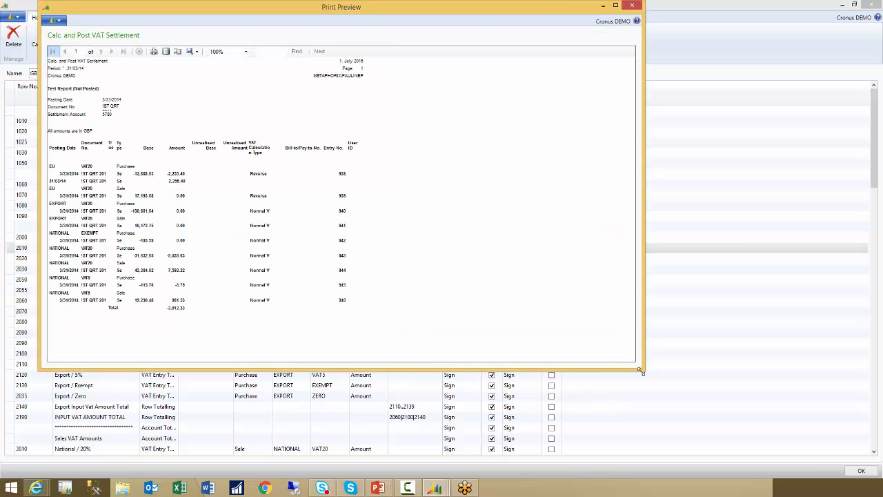
drag(645, 373, 551, 381)
drag(491, 388, 403, 429)
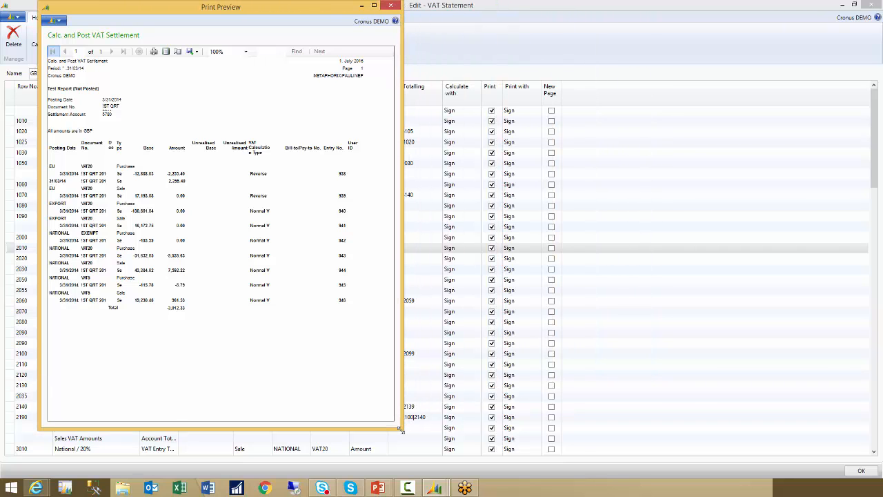
click(246, 51)
click(218, 90)
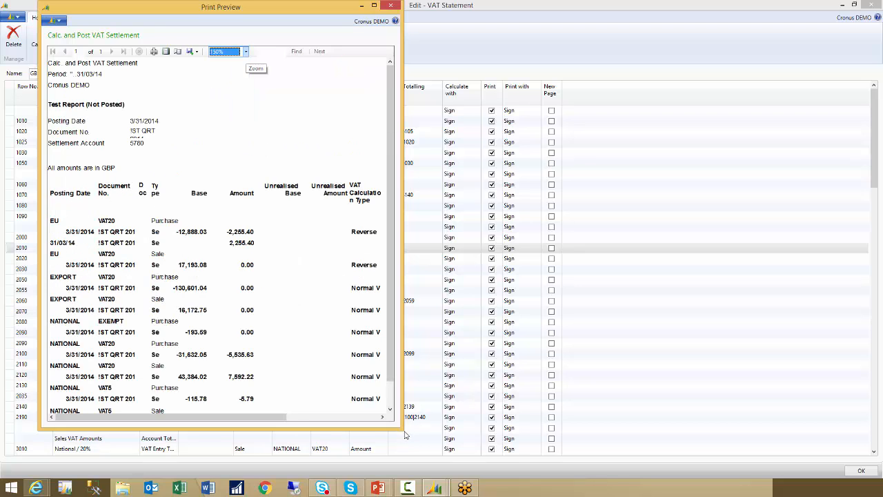
drag(406, 429, 463, 454)
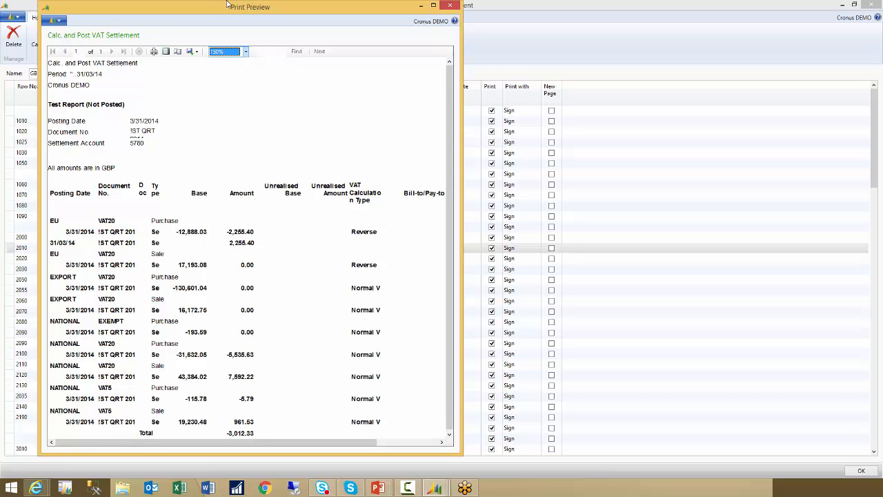
drag(228, 6, 194, 6)
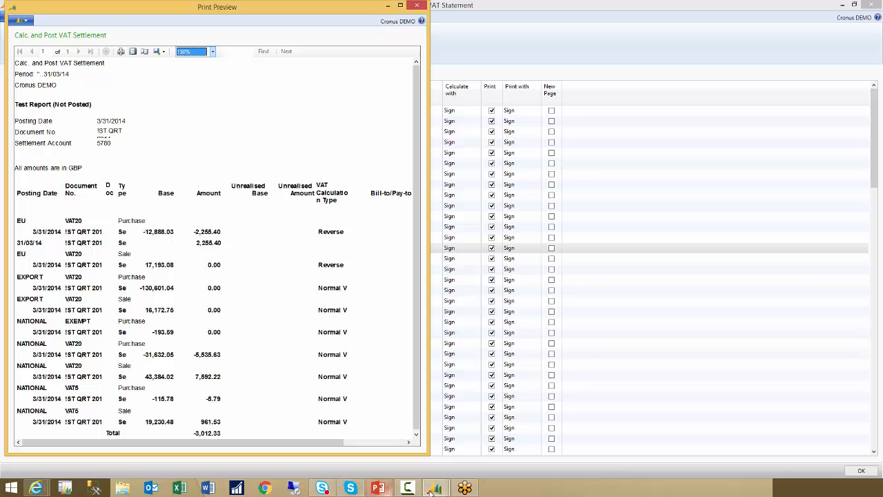
Bring up the VAT Statement Preview beside the test report, select row 1050, and widen the Description column to show the box numbers
mouse_move(436, 492)
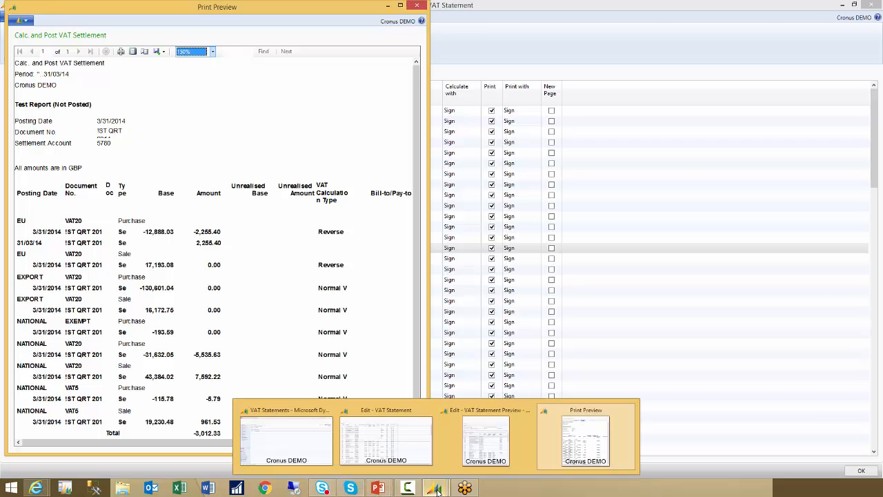
click(483, 461)
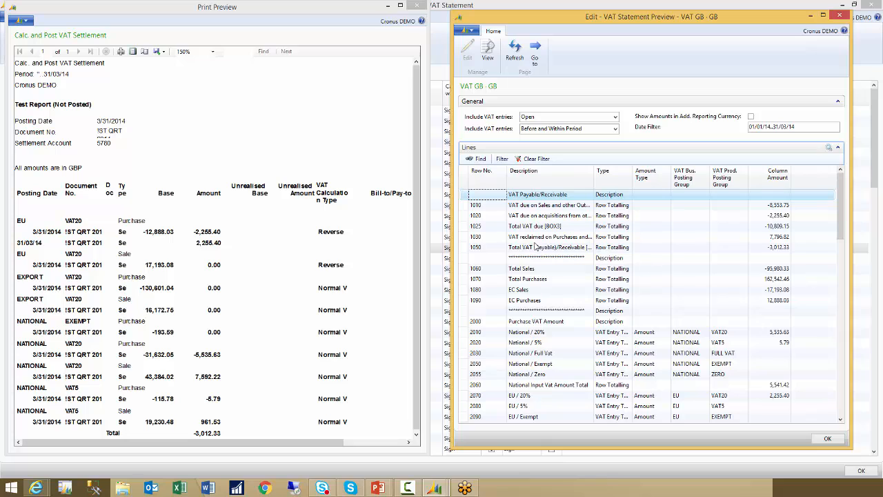
click(466, 249)
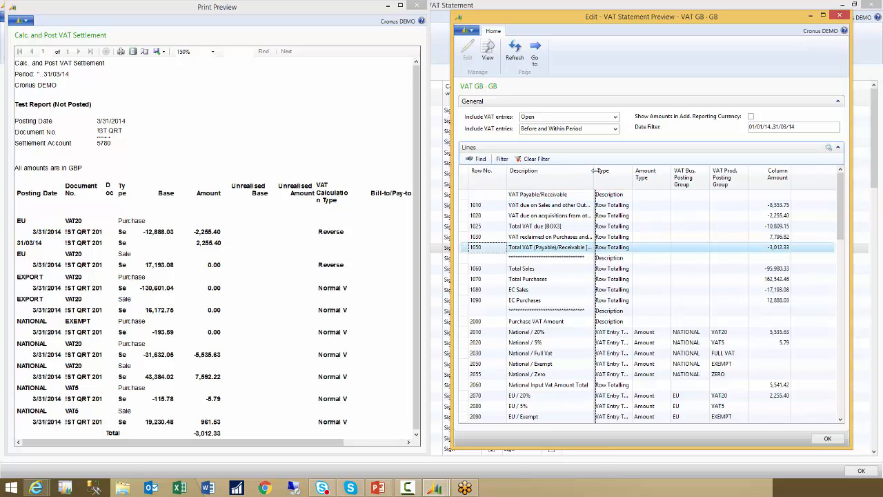
drag(595, 171, 617, 174)
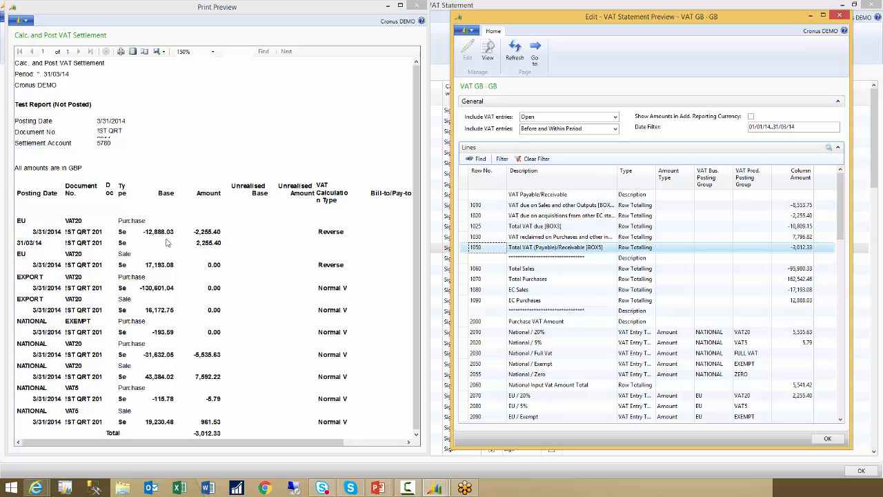
Compare the statement's purchase VAT, sales VAT and VAT base lines with the settlement test report, and close both previews
click(467, 333)
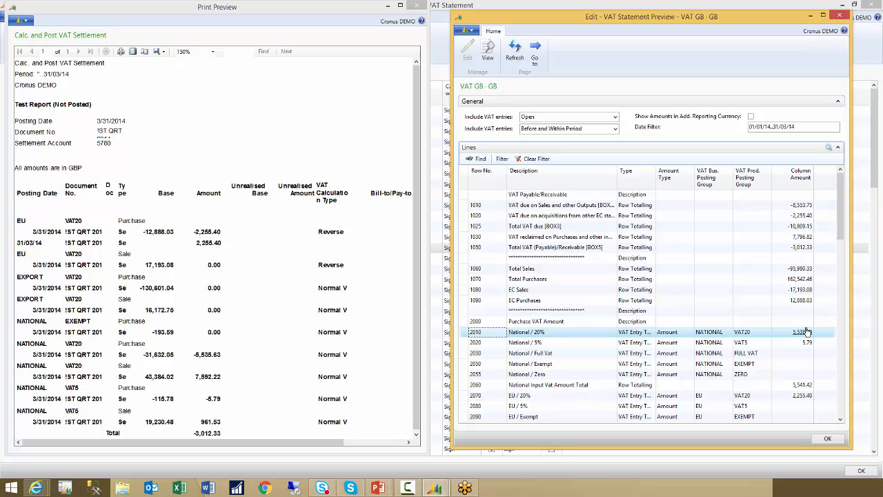
click(841, 419)
click(841, 419)
click(841, 419)
click(841, 419)
click(841, 419)
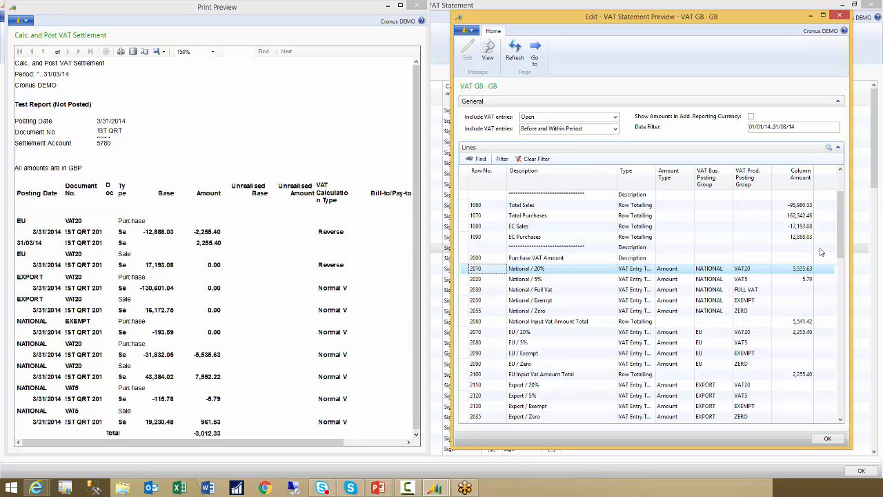
drag(842, 247, 850, 290)
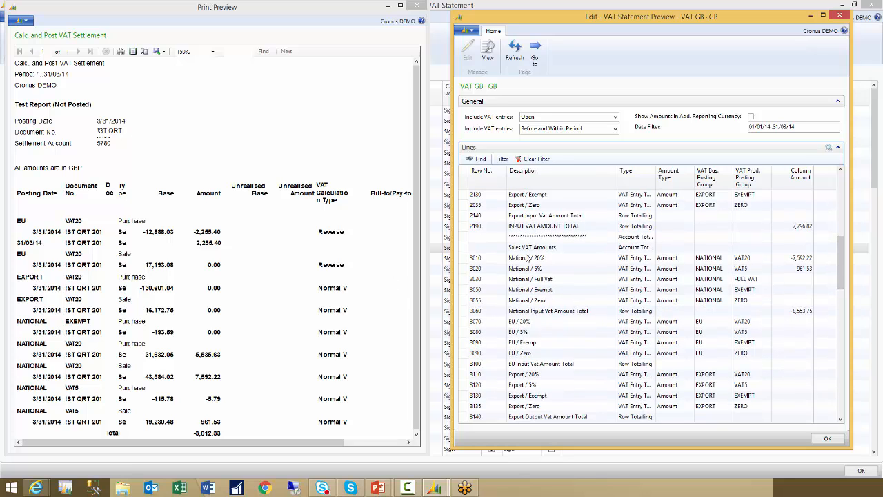
click(467, 260)
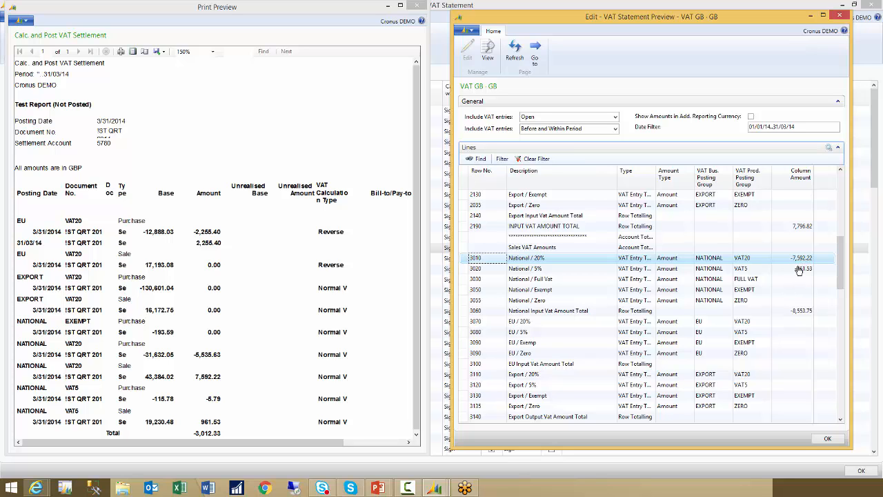
drag(842, 265, 845, 333)
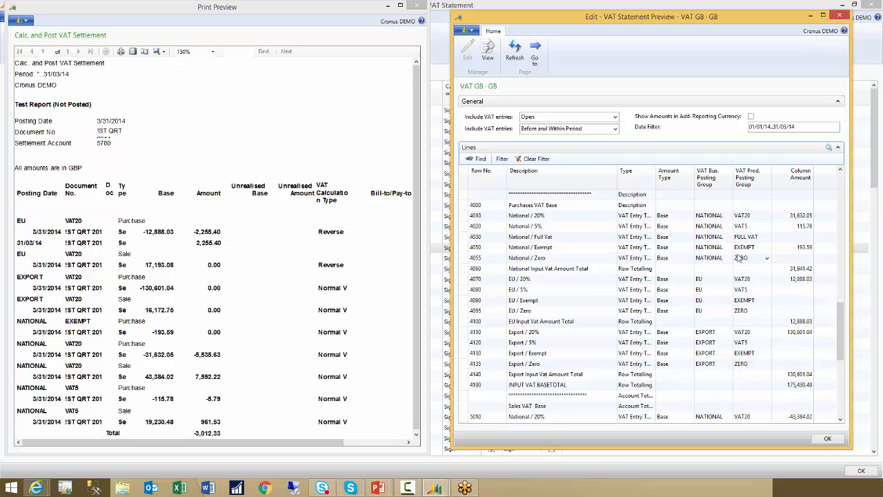
key(Escape)
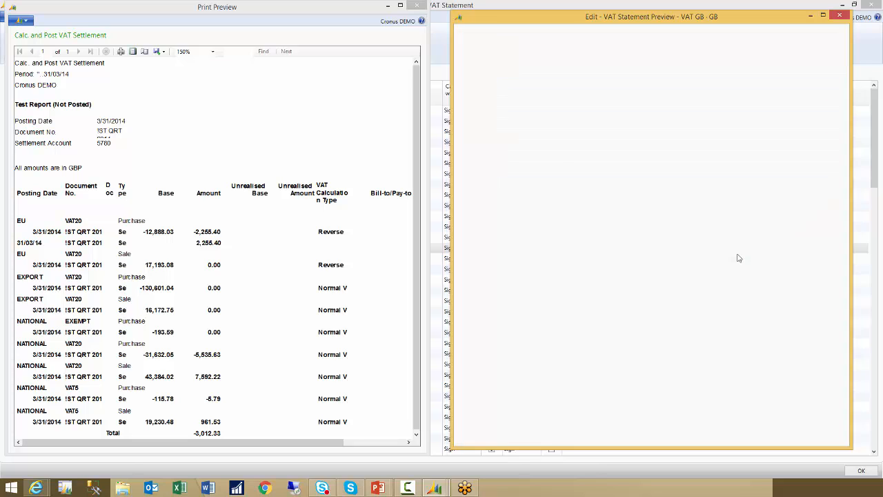
click(417, 5)
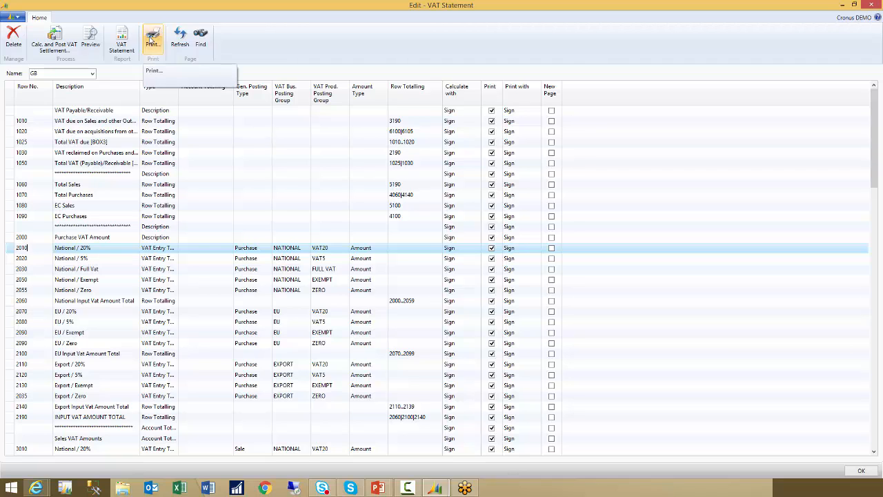
Open the VAT statement's print options and set the statement period from 01/01/2014 to 31/03/2014
click(152, 42)
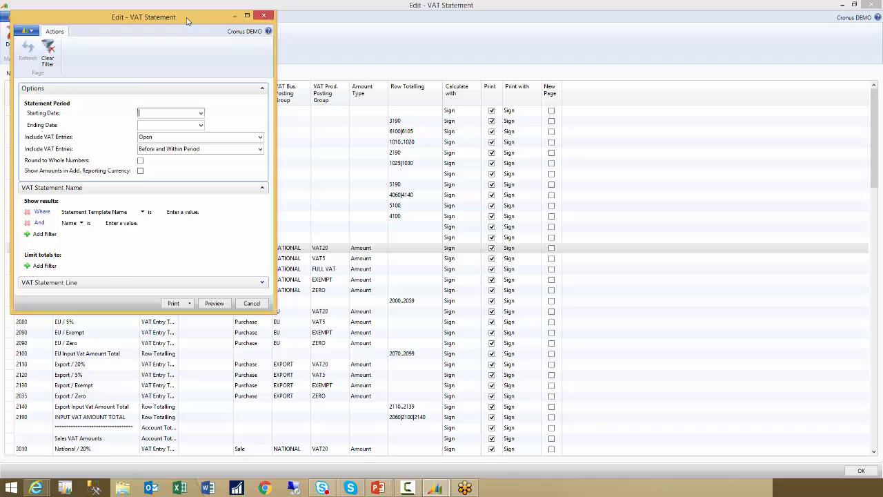
drag(187, 21, 408, 36)
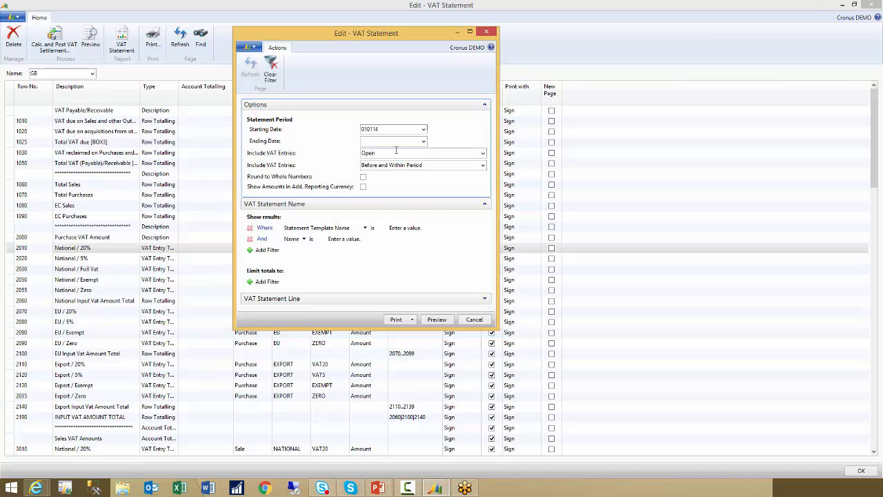
click(389, 141)
click(422, 153)
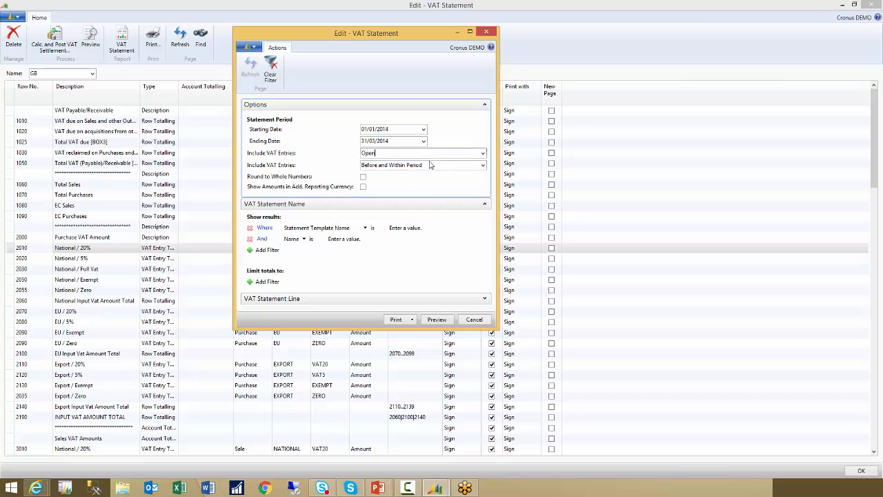
Keep the VAT entries options at Open and Before and Within Period, preview the VAT statement report, and move it clear of the statement names
click(483, 154)
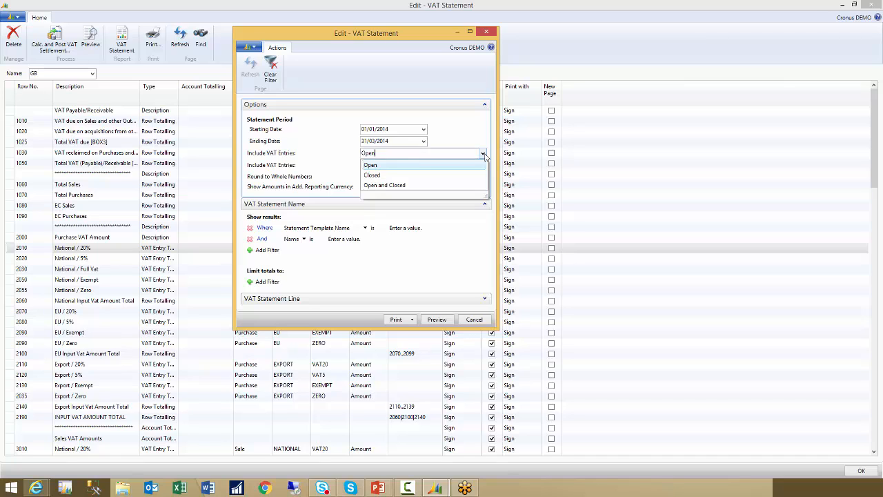
click(484, 155)
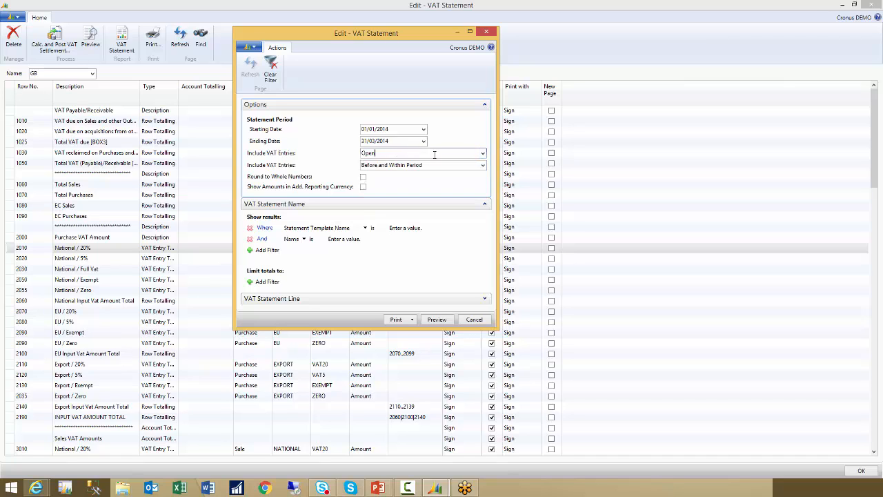
drag(461, 166, 327, 154)
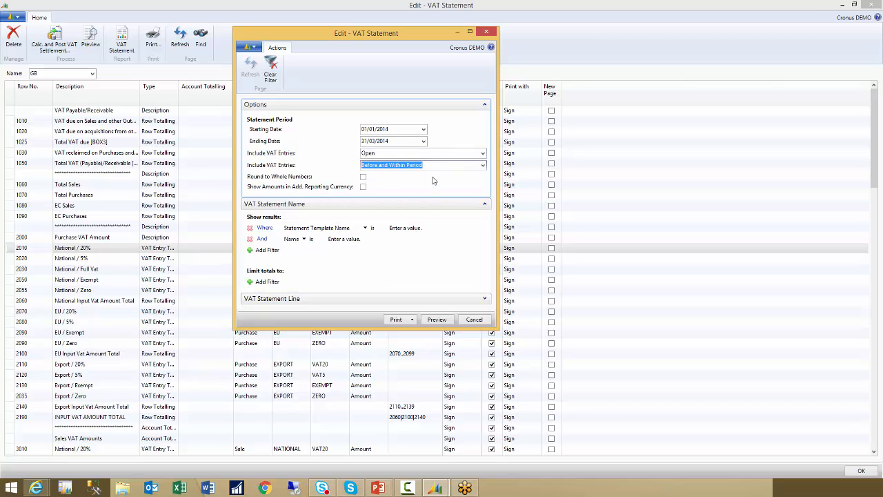
click(437, 320)
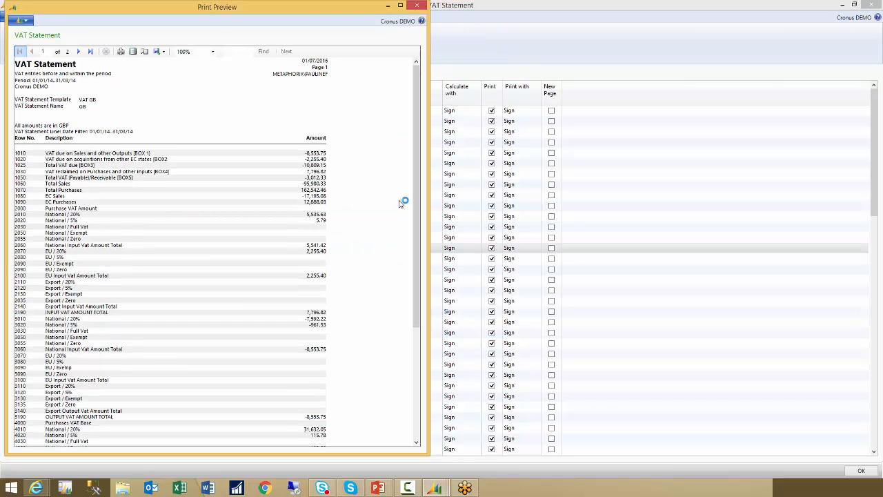
drag(196, 9, 407, 17)
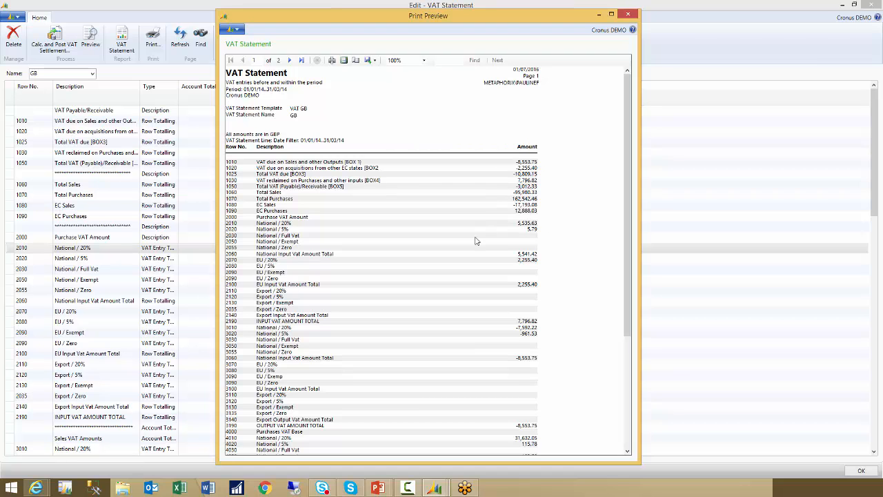
Review the VAT statement report from its box totals to the VAT base lines, check the available export formats, and close the preview
scroll(474, 240, down, 5)
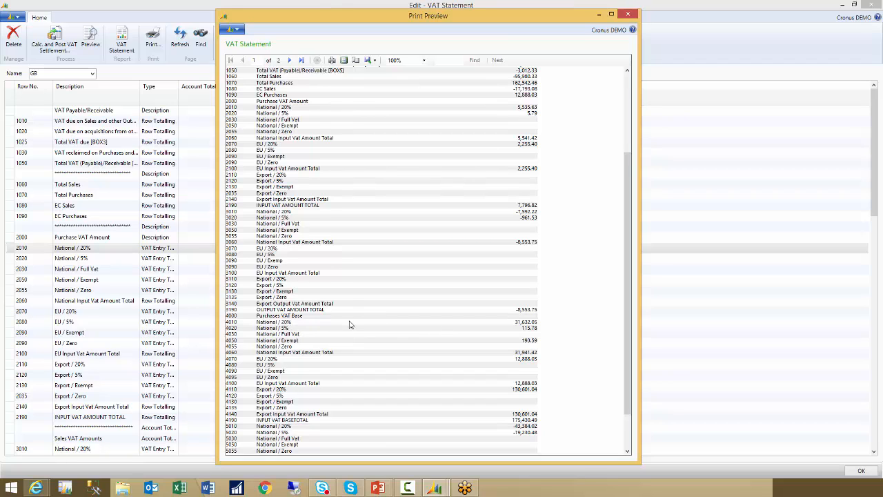
scroll(350, 326, down, 3)
scroll(349, 326, up, 2)
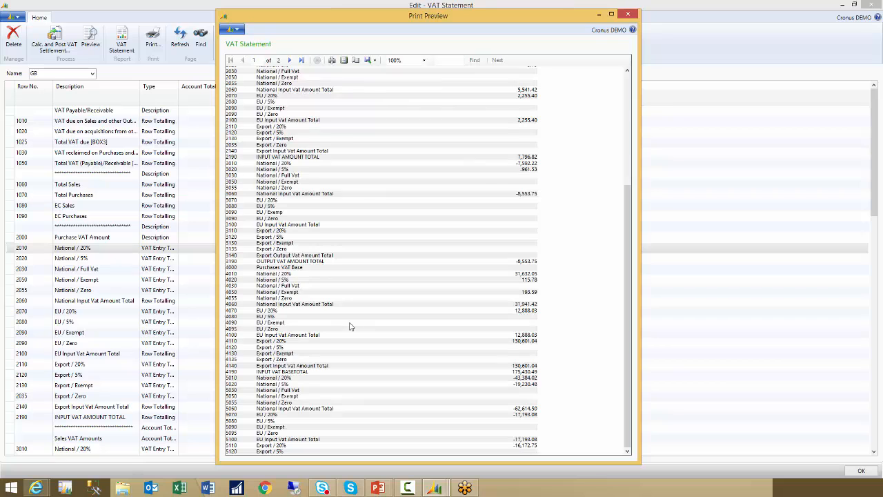
scroll(349, 326, up, 2)
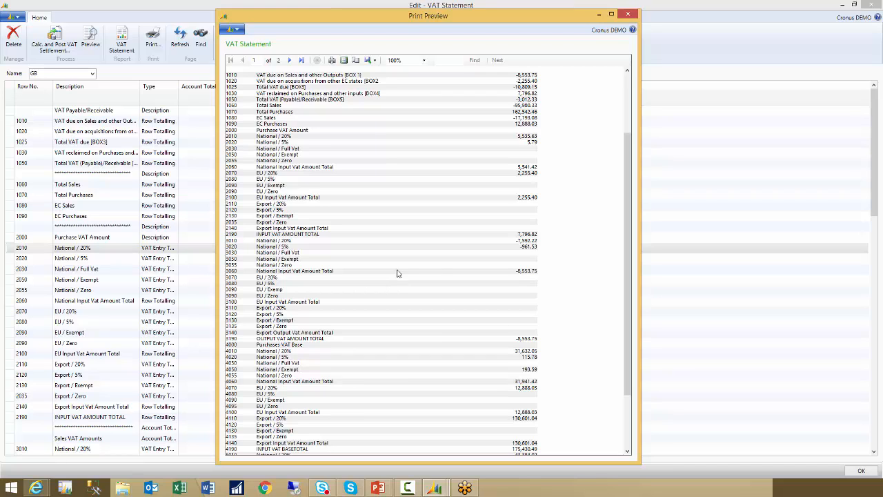
click(374, 60)
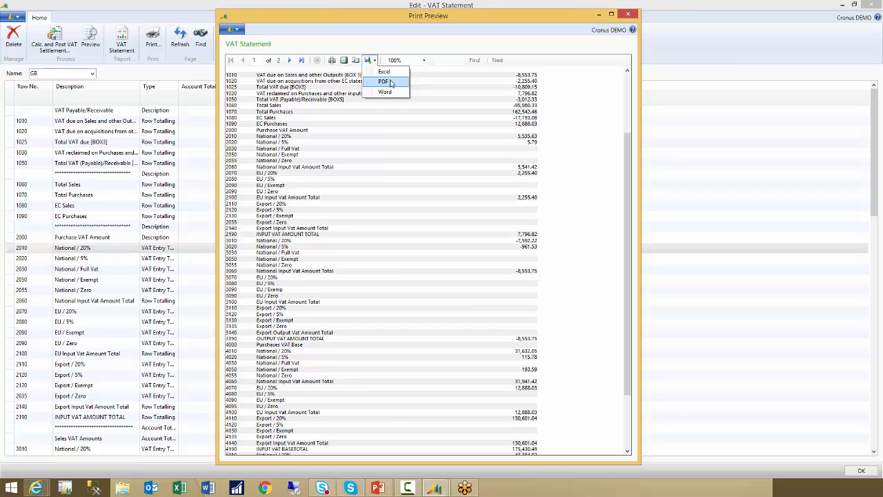
click(492, 38)
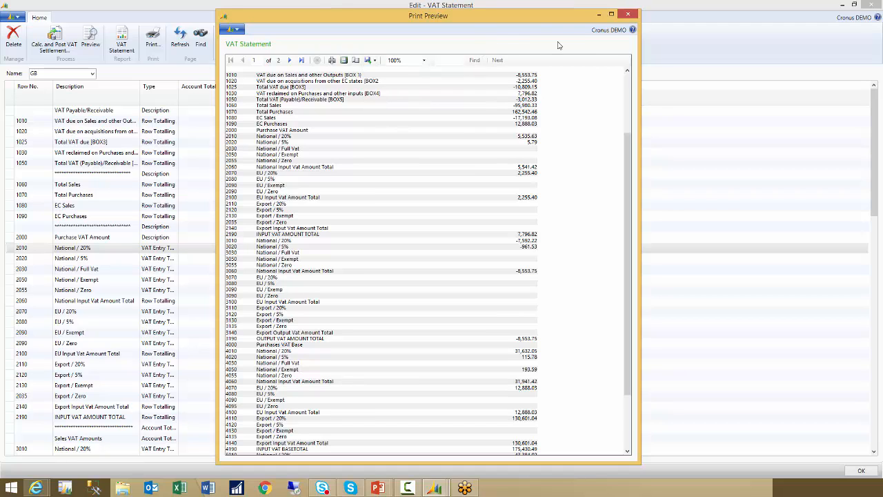
click(630, 15)
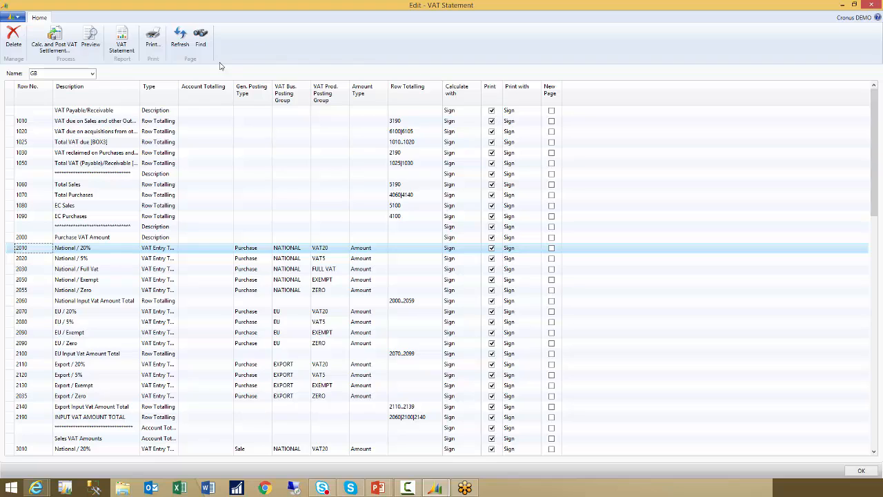
Calculate and post the VAT settlement with Show VAT Entries and Post enabled, previewing the settlement report
click(50, 43)
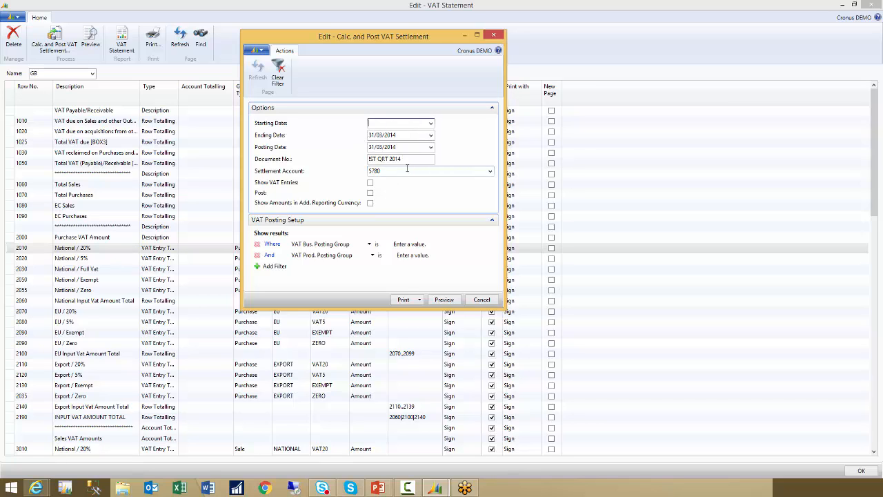
click(370, 183)
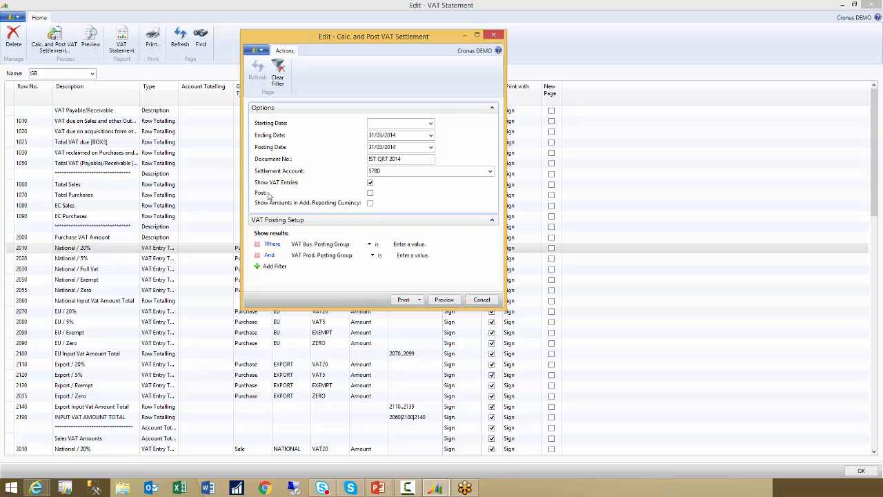
click(370, 193)
click(443, 299)
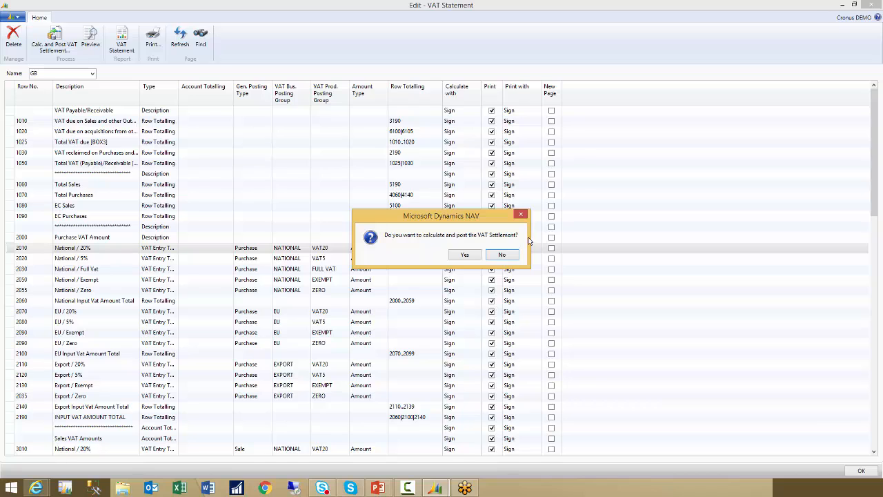
click(454, 255)
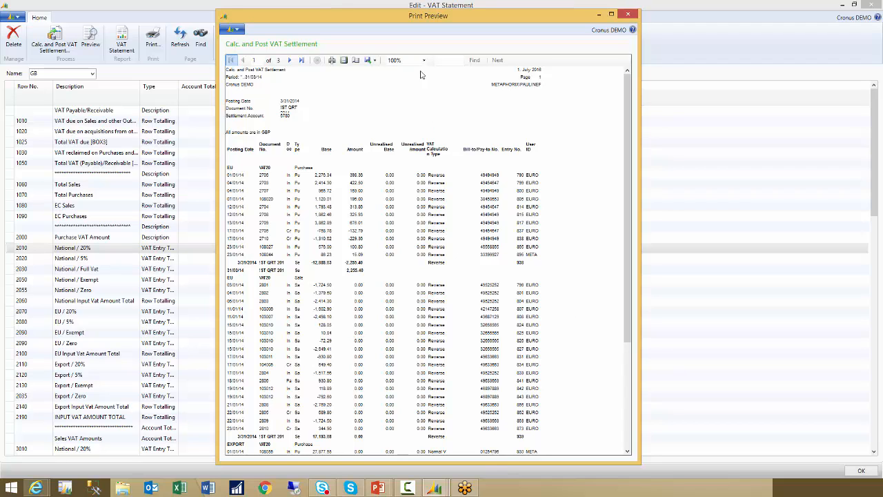
Zoom the settlement report to 150% and widen the preview window to show all the columns
click(424, 60)
click(406, 101)
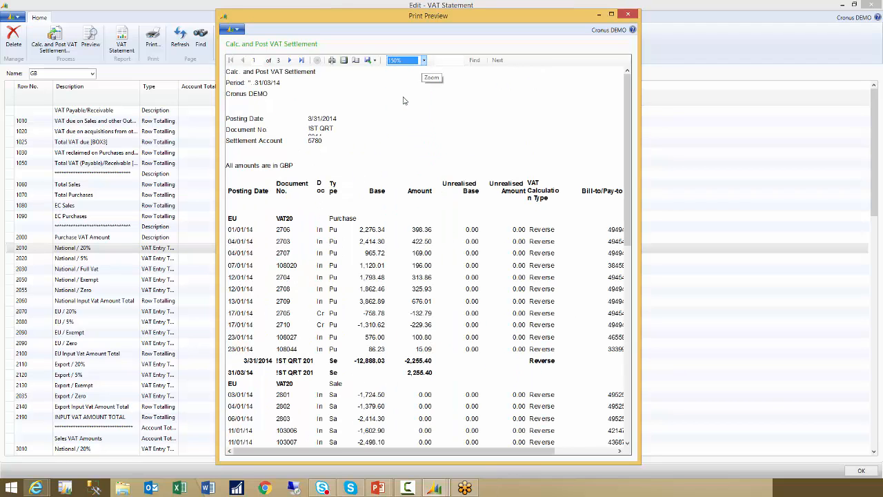
drag(642, 220, 775, 214)
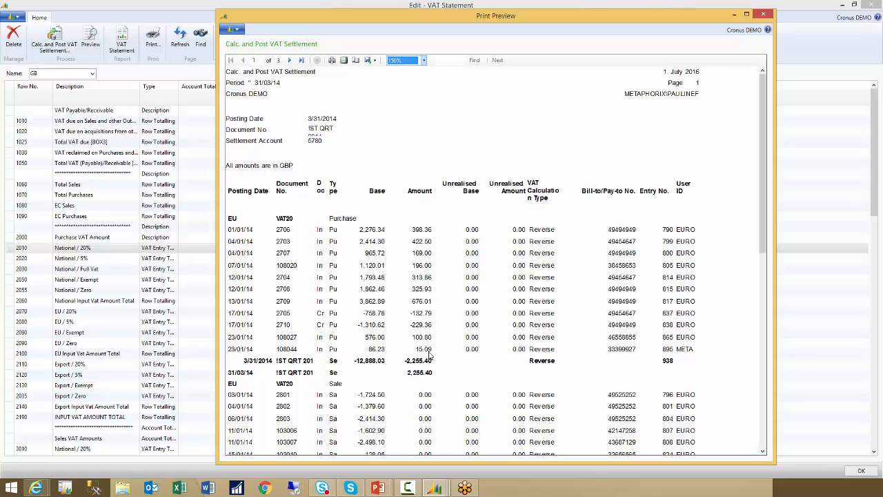
Read through all three pages of the settlement report down to the total, and close the report and the VAT statement
scroll(430, 354, down, 3)
scroll(429, 354, down, 9)
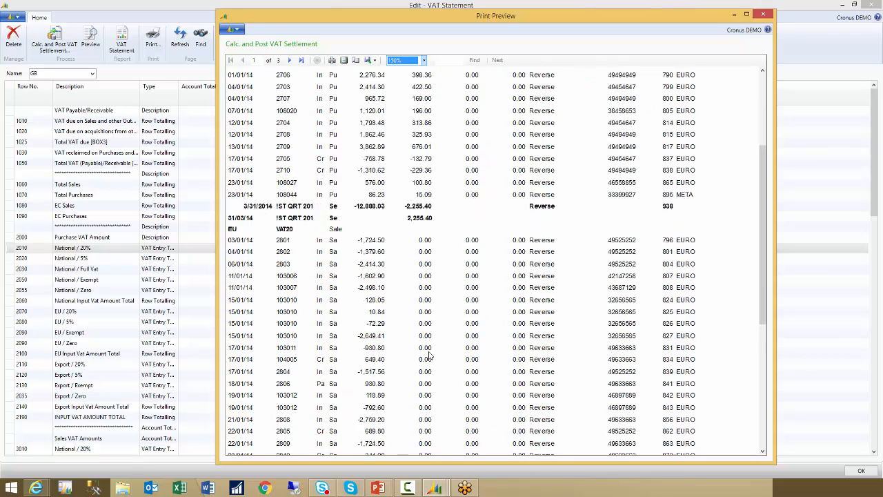
scroll(429, 354, down, 10)
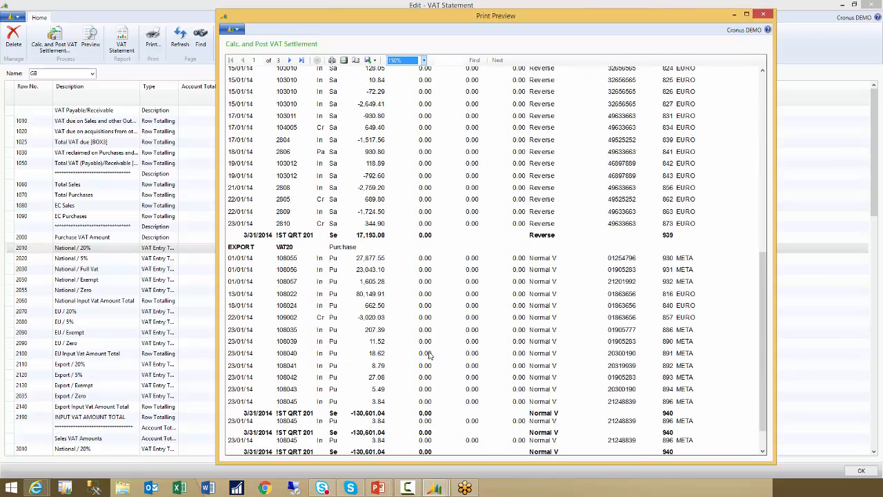
scroll(429, 354, down, 5)
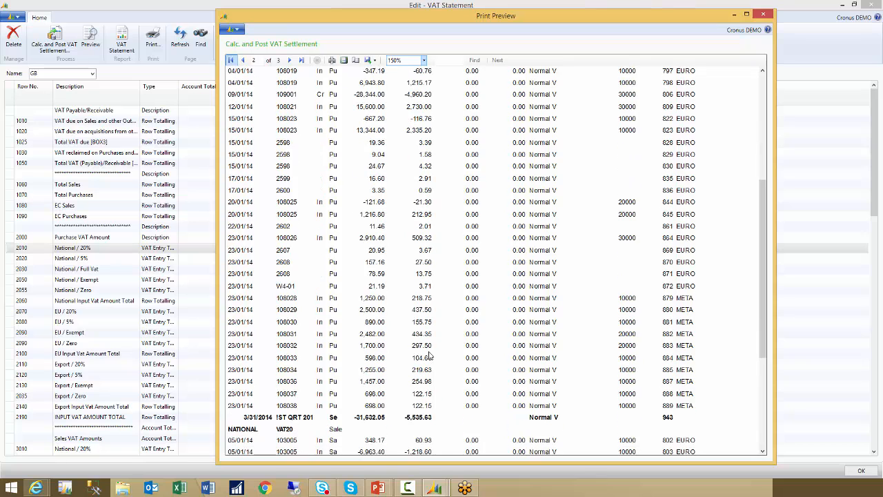
scroll(429, 354, down, 8)
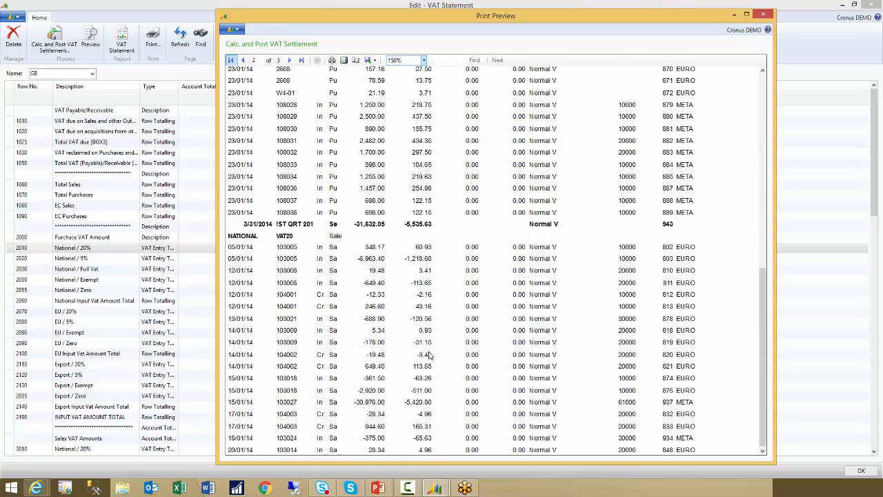
scroll(429, 354, down, 5)
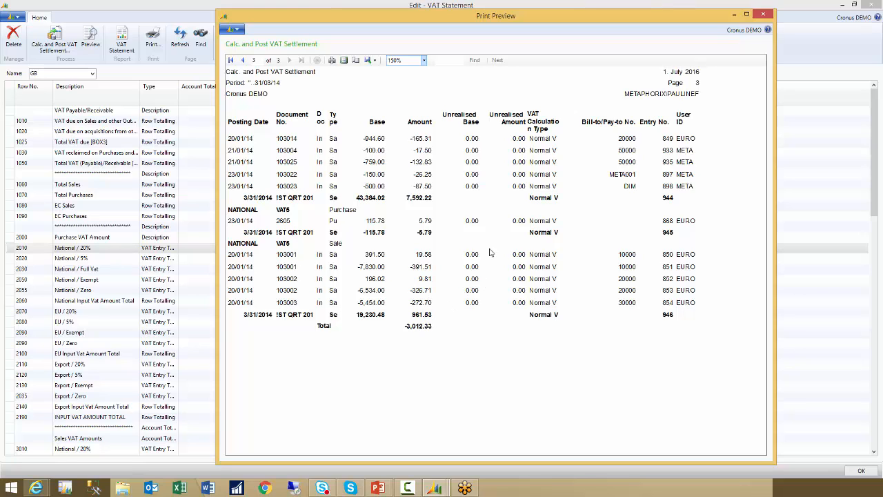
click(763, 14)
key(Escape)
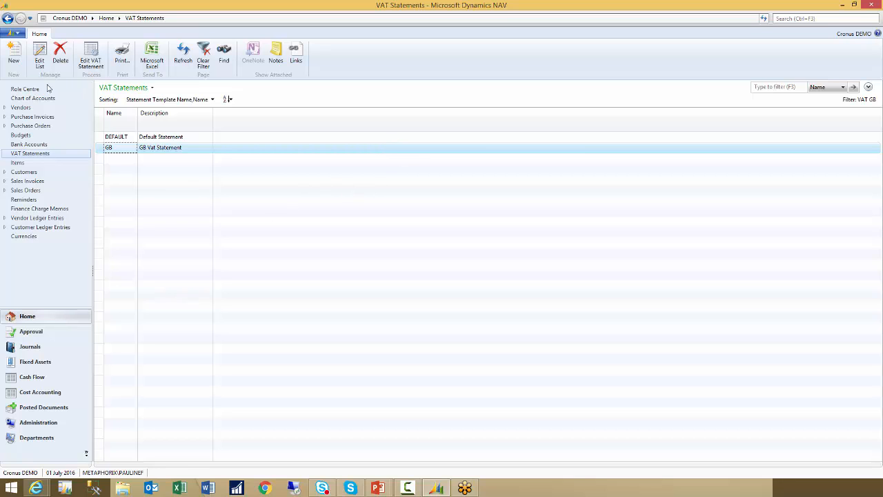
From the Role Centre, open Calendar Setup, move its window clear, and bring up the accounting periods by year
click(22, 92)
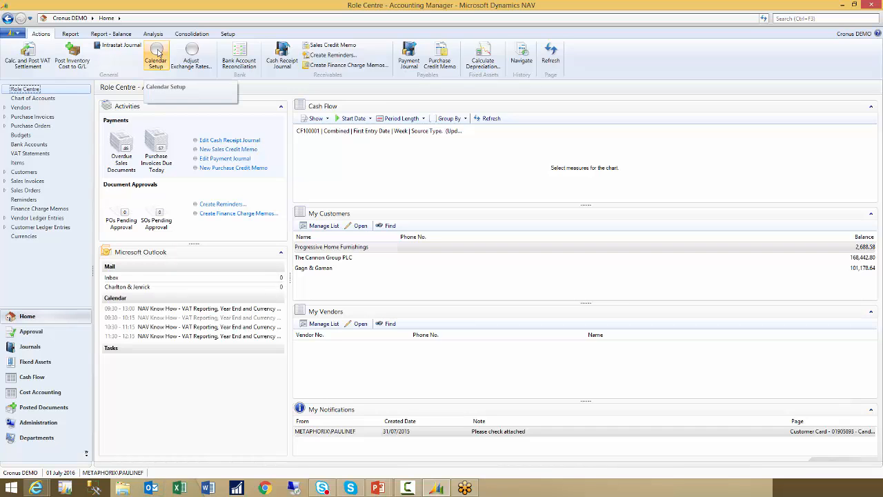
click(157, 53)
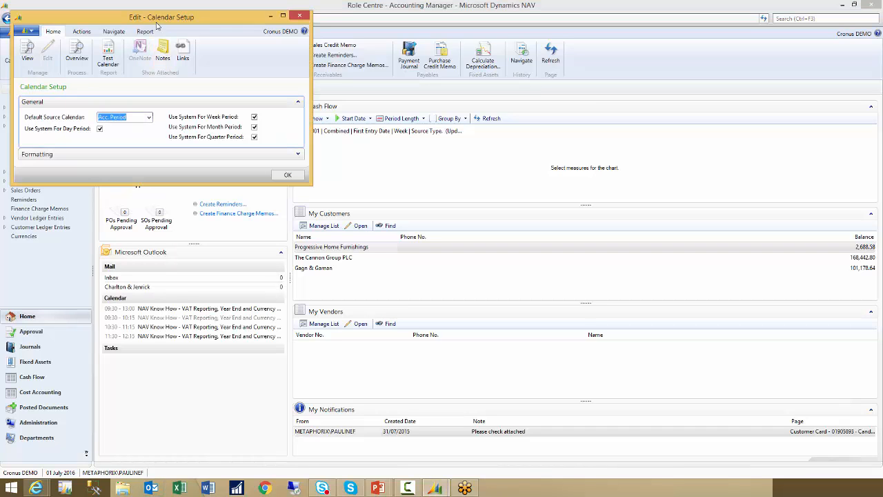
drag(153, 19, 336, 98)
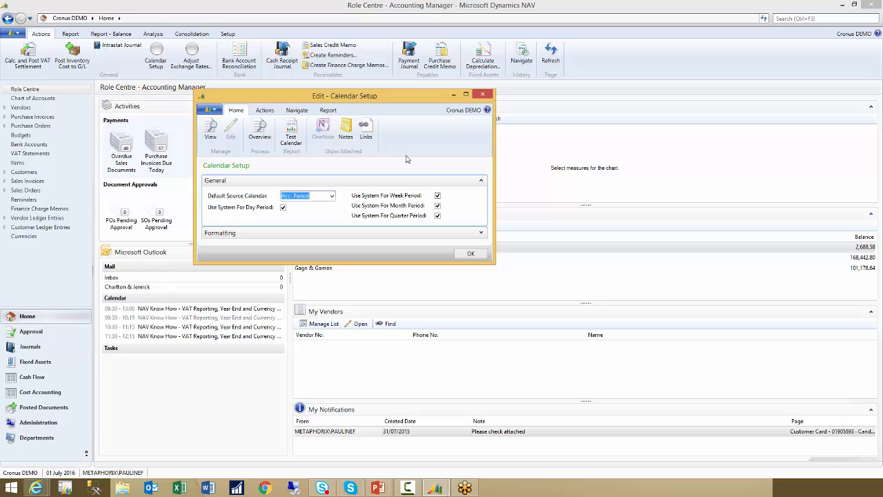
click(297, 110)
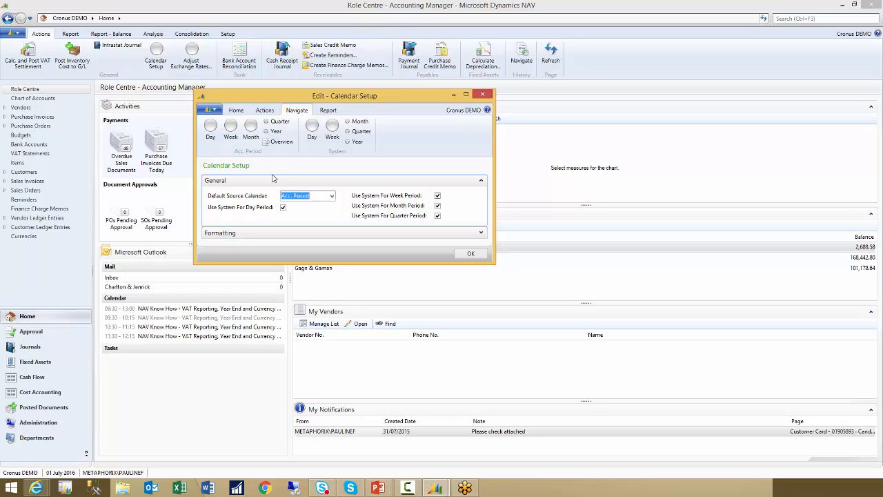
click(275, 132)
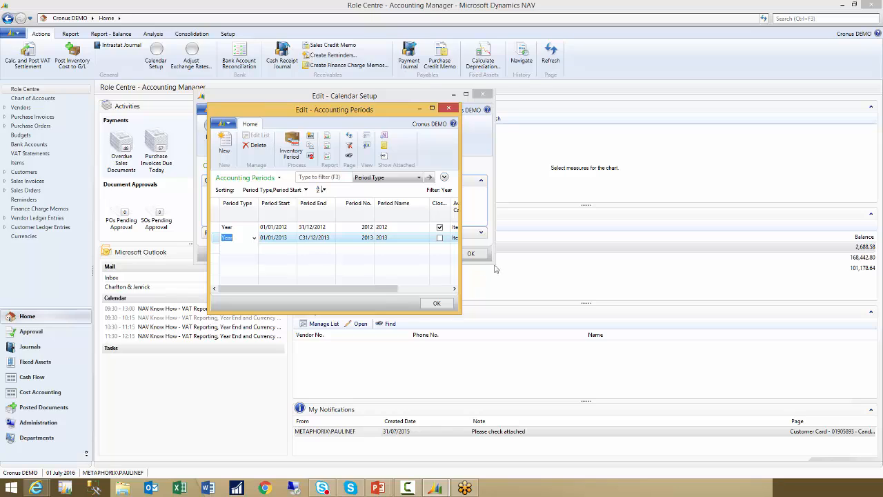
Widen the Accounting Periods window and its Closed column, and try to close fiscal year 2013
drag(461, 258, 626, 262)
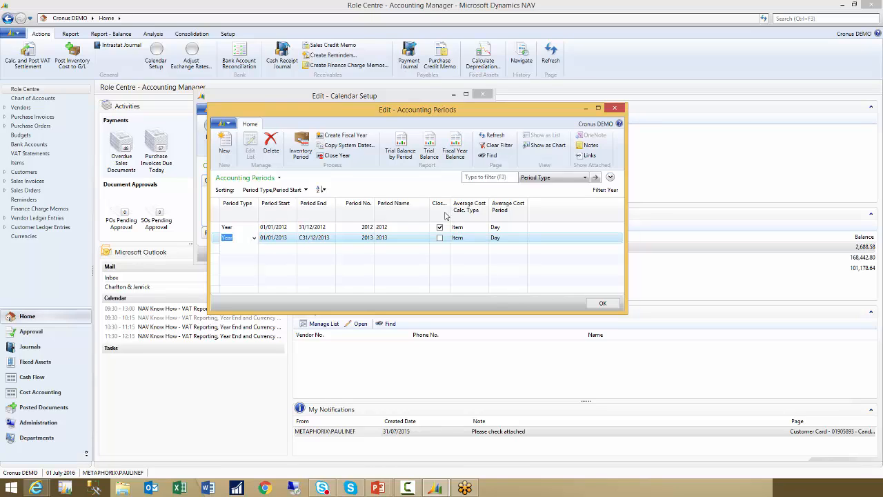
drag(450, 213, 466, 213)
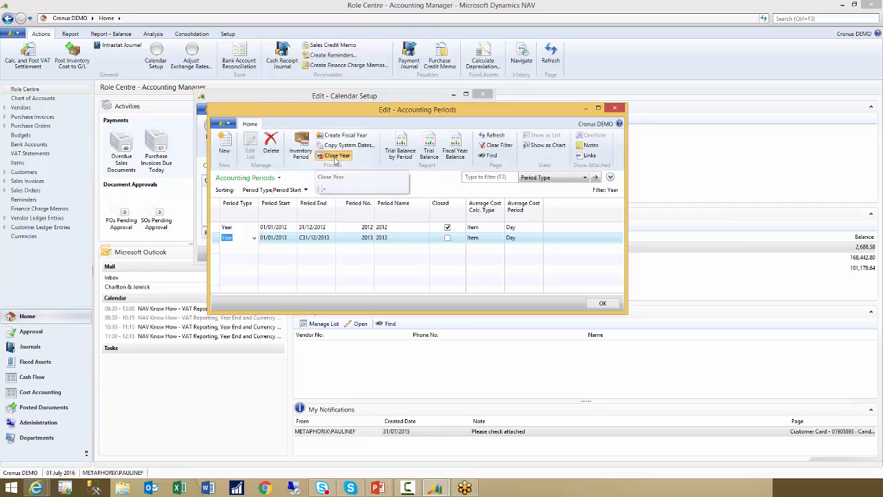
click(327, 157)
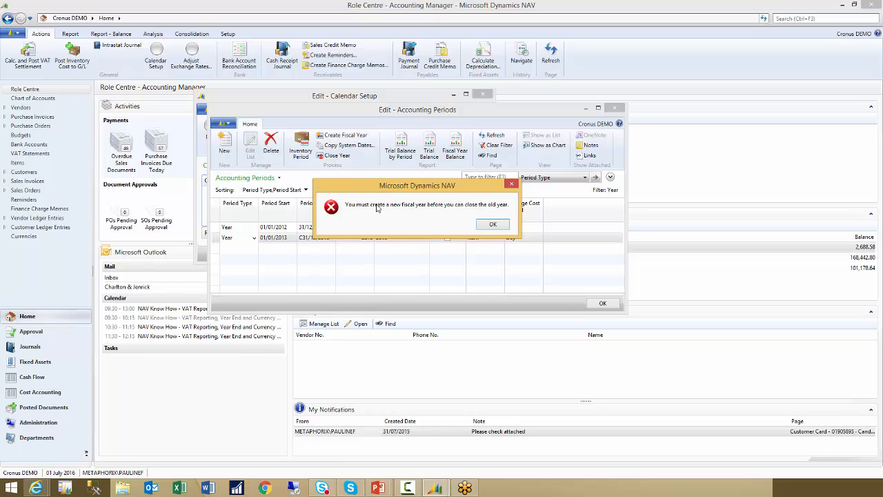
click(492, 226)
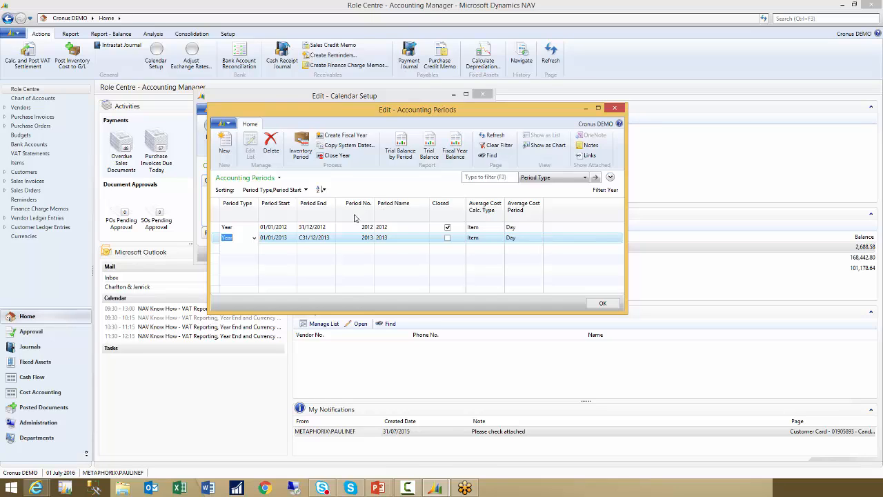
Create a new fiscal year starting 01/01/2014 with 12 months and a month length of 1M
click(352, 136)
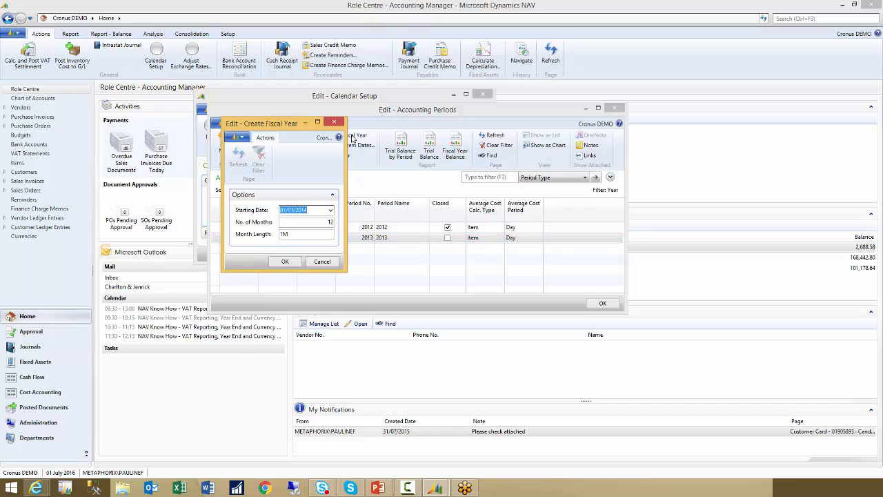
drag(283, 126, 496, 133)
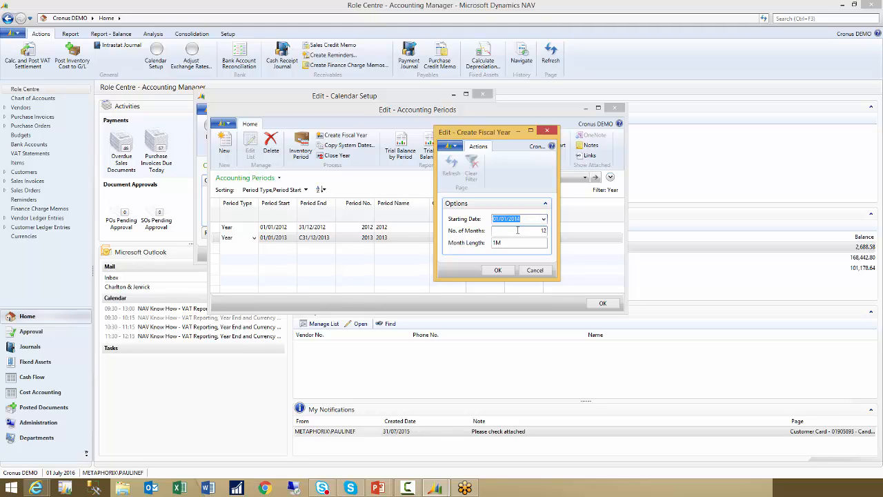
key(Tab)
click(515, 243)
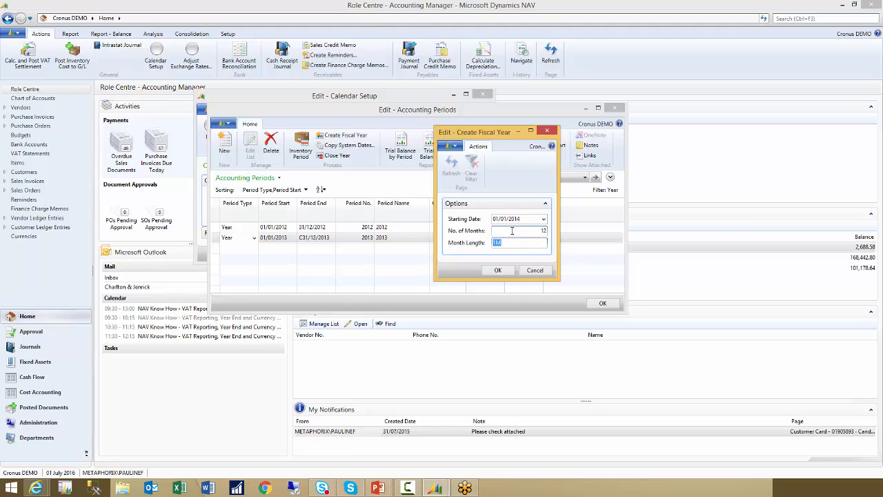
click(539, 230)
click(497, 271)
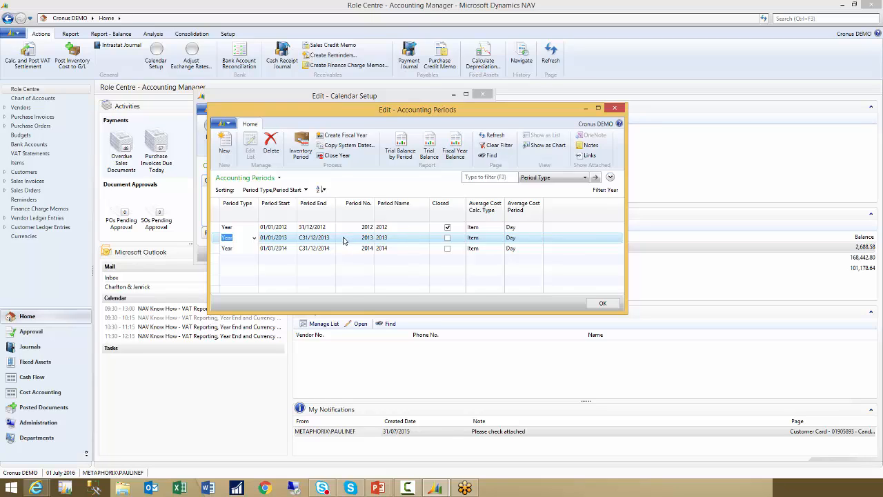
Close fiscal year 2013 permanently, and leave the Accounting Periods and Calendar Setup windows
click(343, 160)
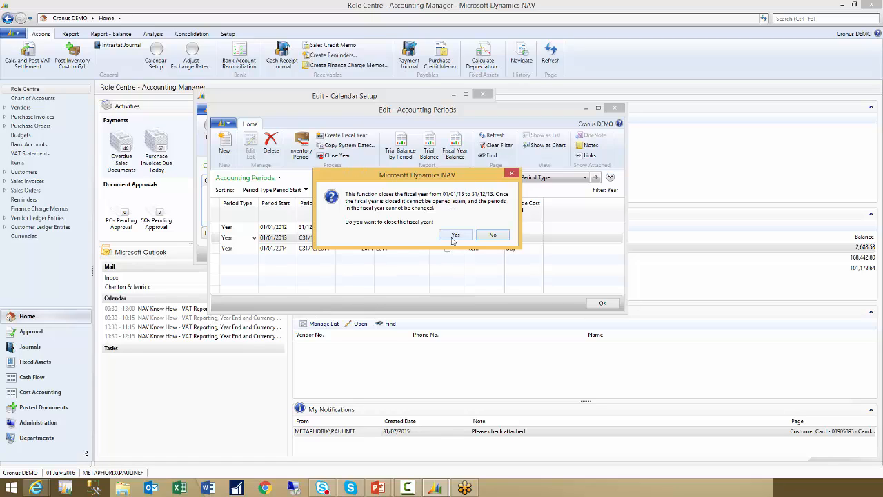
click(454, 235)
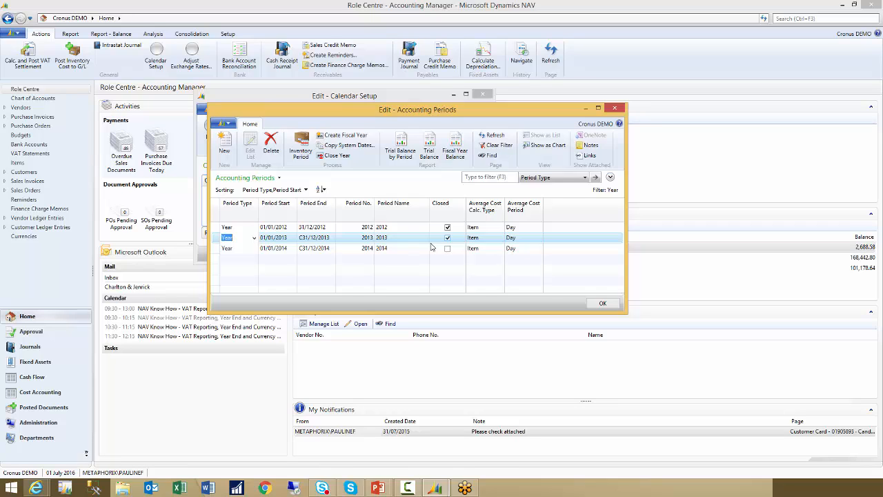
key(Escape)
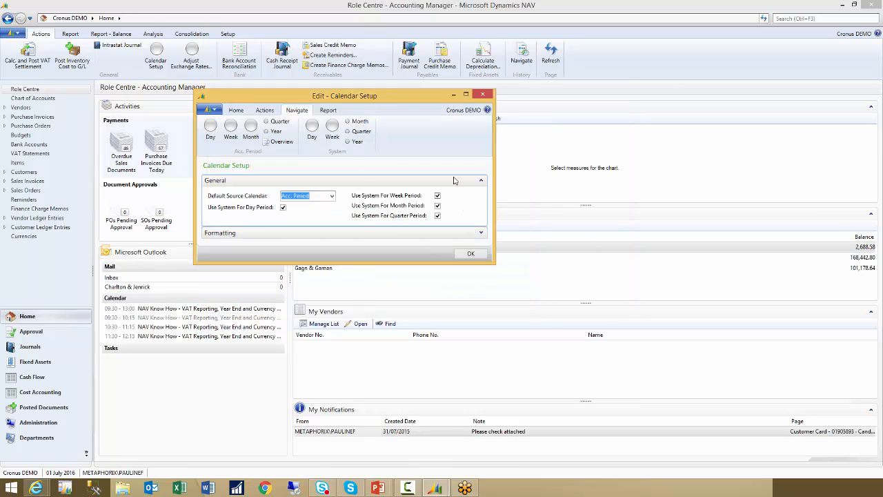
key(Escape)
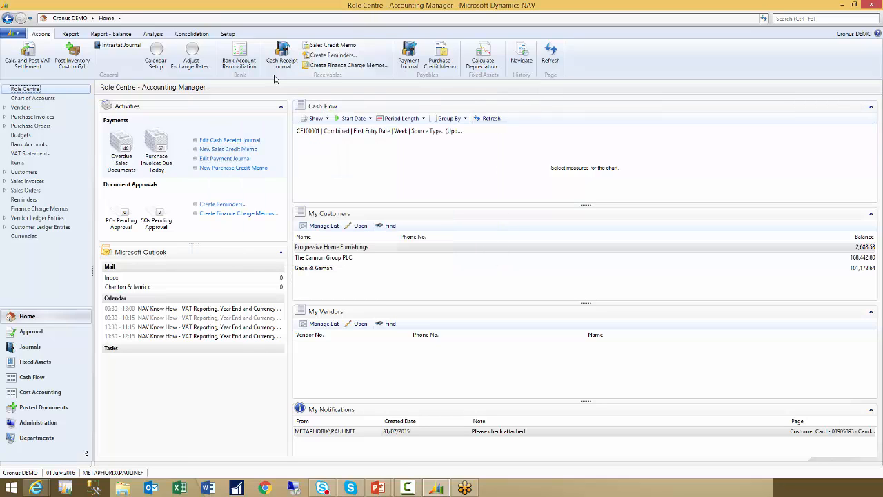
Find and open the Close Income Statement batch job, and move its window towards the middle of the Role Centre
click(786, 18)
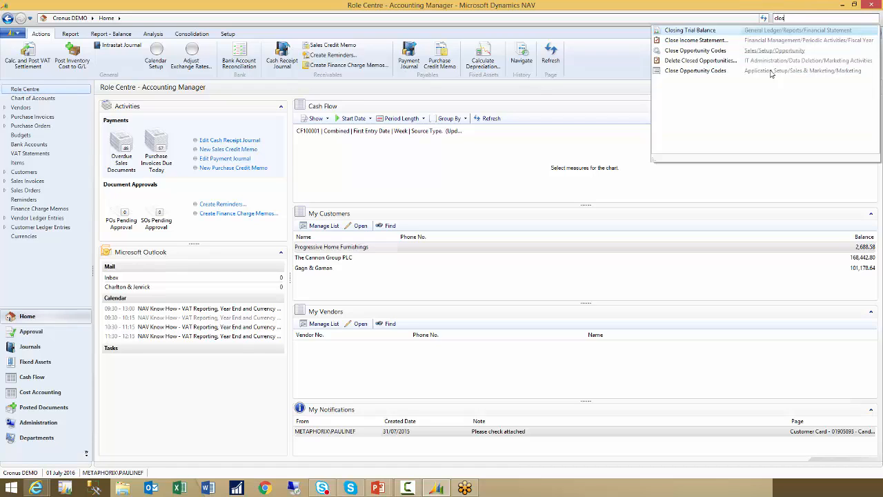
click(699, 41)
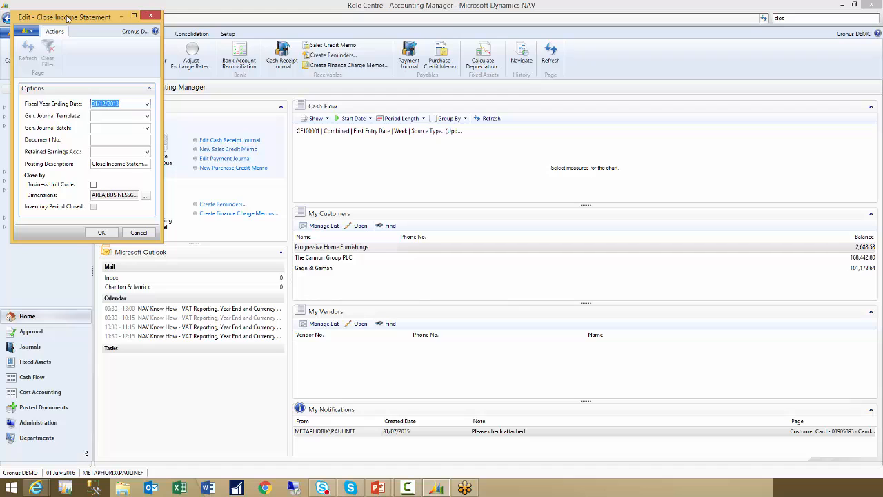
drag(67, 19, 394, 68)
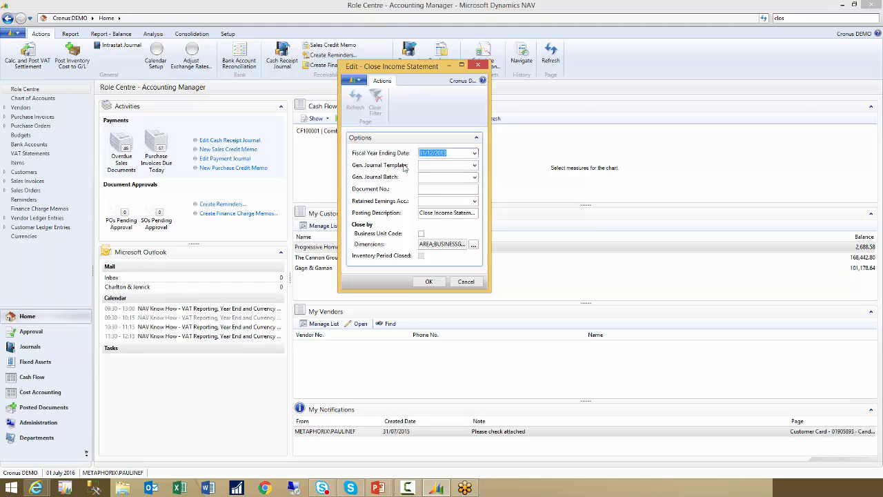
Set the closing journal template to GENERAL and the journal batch to YEAREND
click(475, 170)
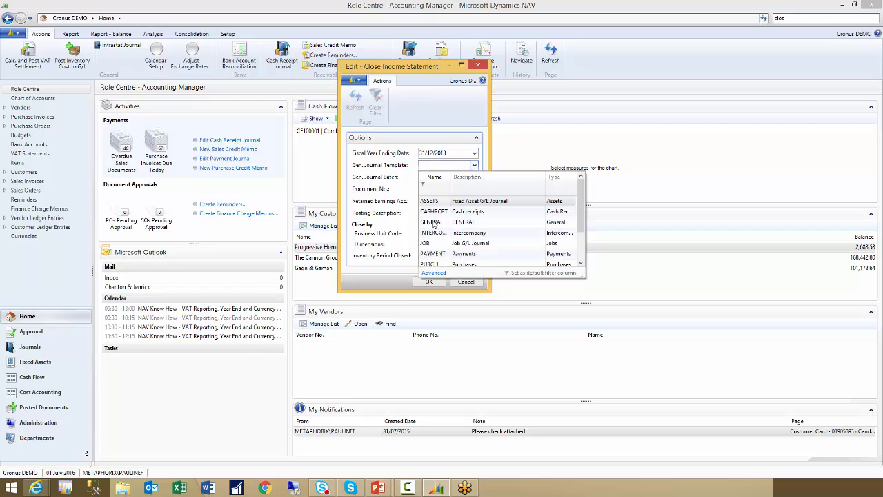
click(434, 222)
click(441, 176)
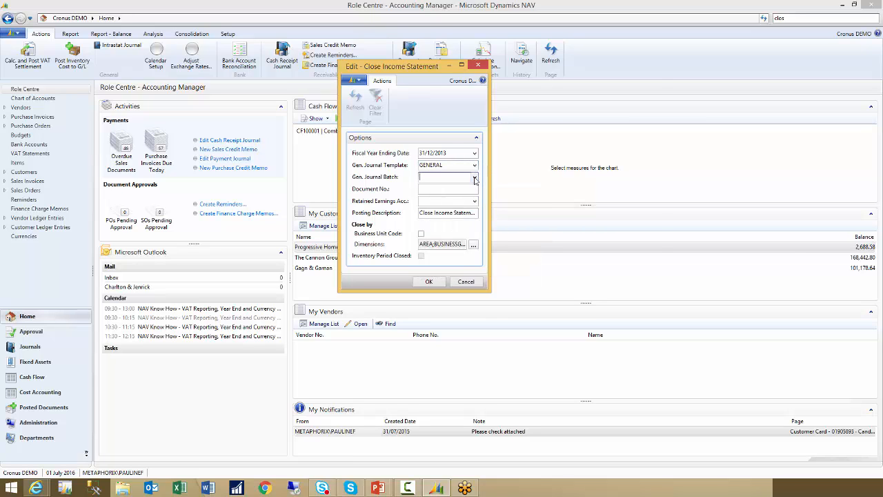
click(475, 178)
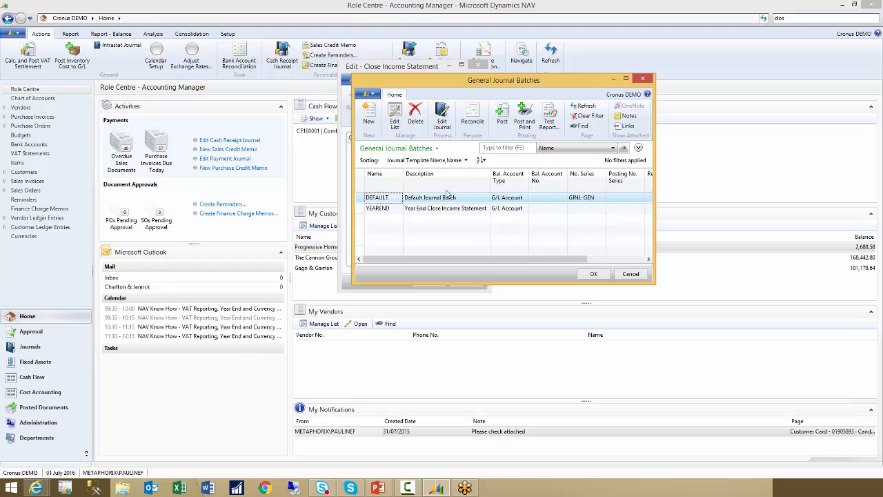
click(385, 210)
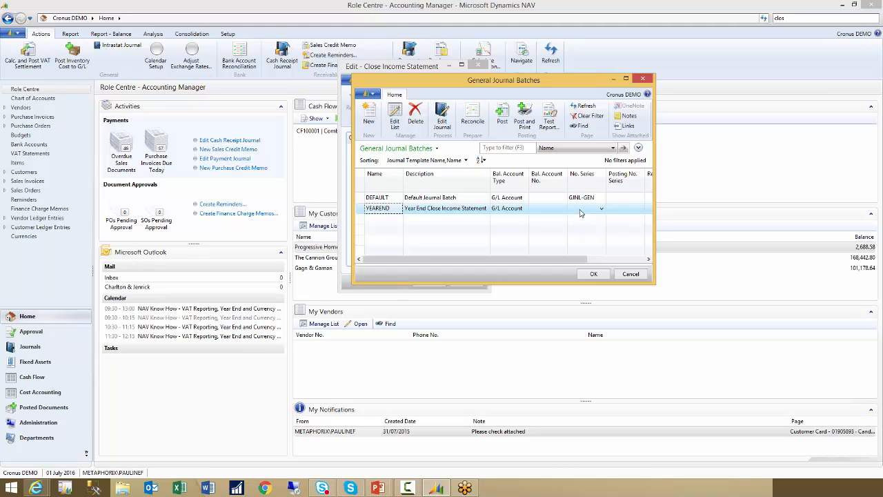
click(593, 274)
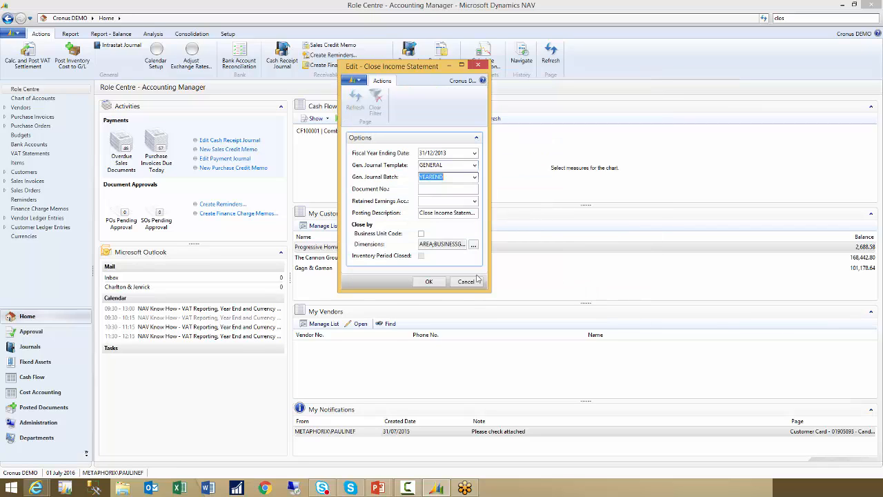
Enter YR END 2013 as the document number and choose G/L account 8730, Retirement Plan Contributions, as the retained earnings account
click(442, 190)
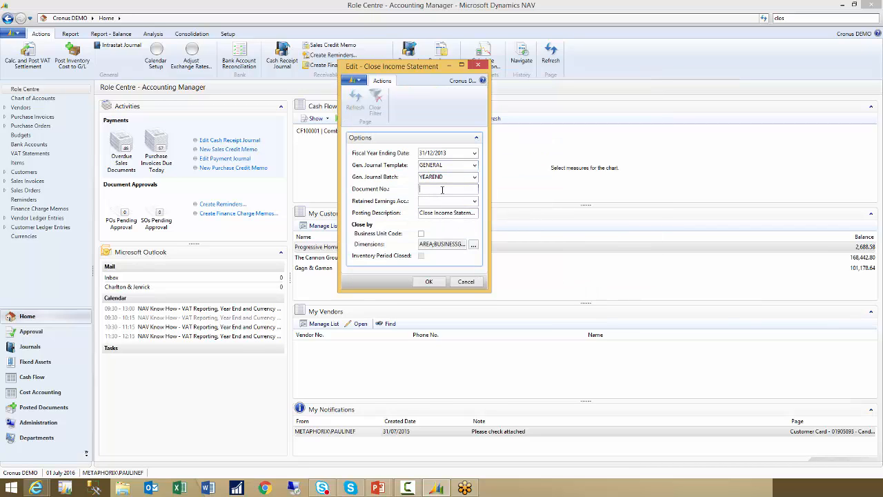
text(Yr End 2013)
click(433, 200)
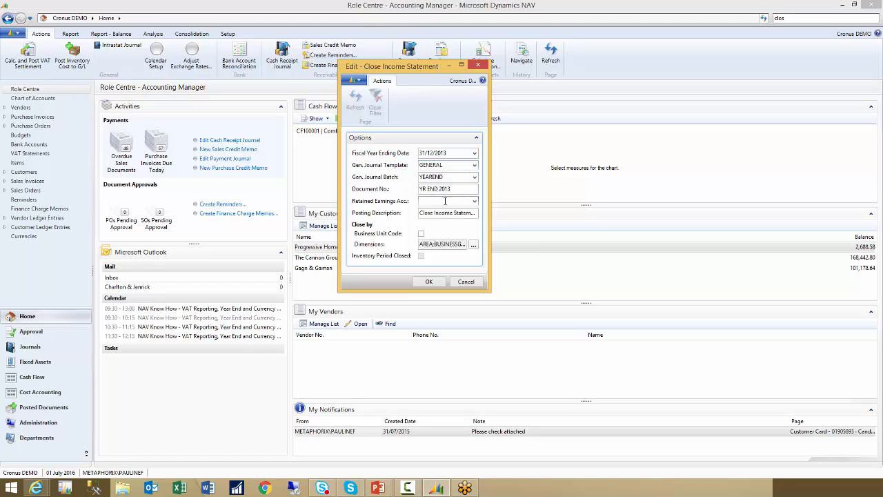
click(475, 201)
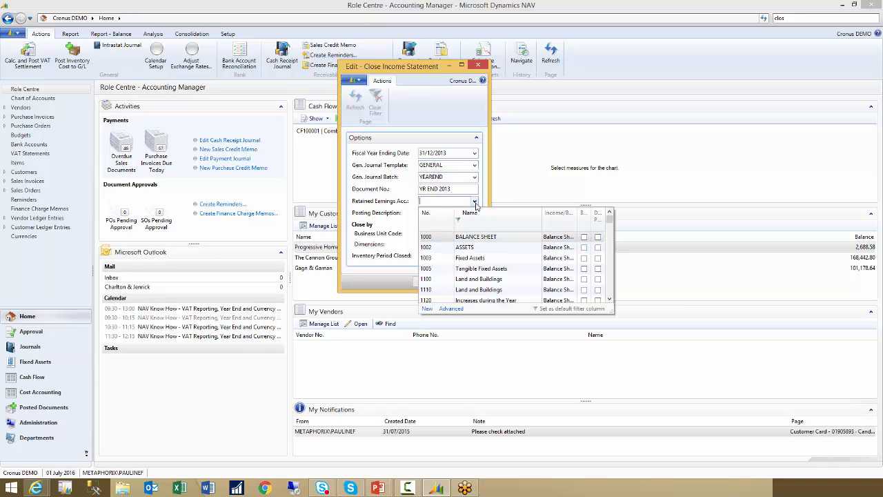
text(ret)
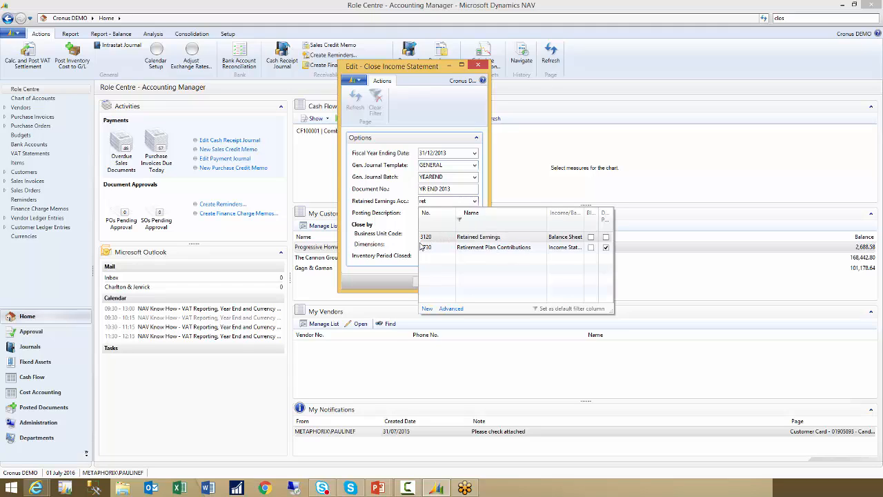
click(472, 249)
click(472, 248)
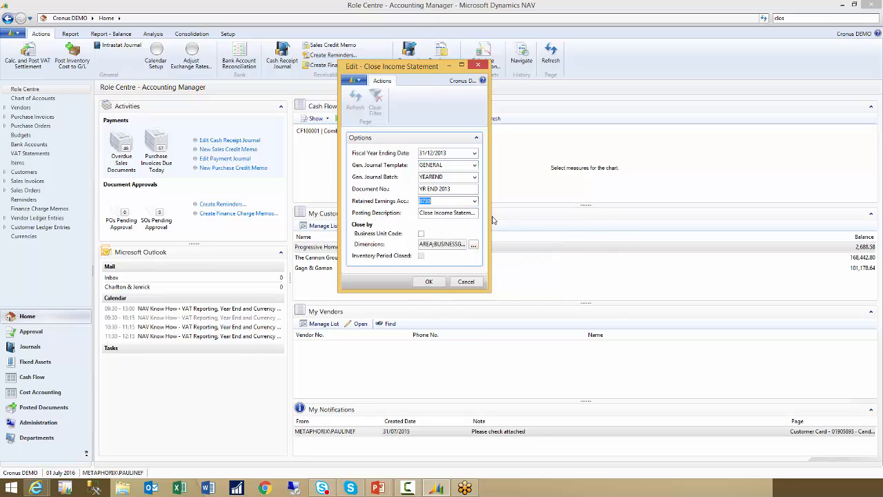
Widen the Close Income Statement window and extend the posting description to Close Income Statement 2013
drag(491, 219, 604, 219)
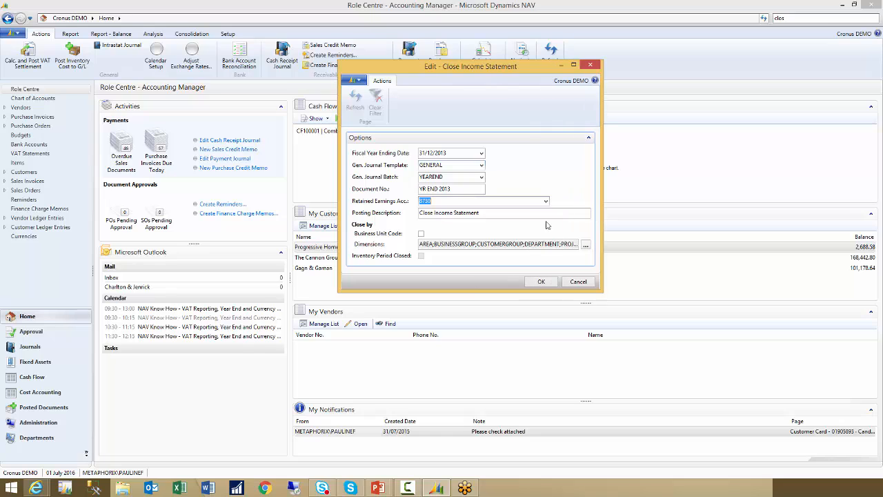
click(496, 213)
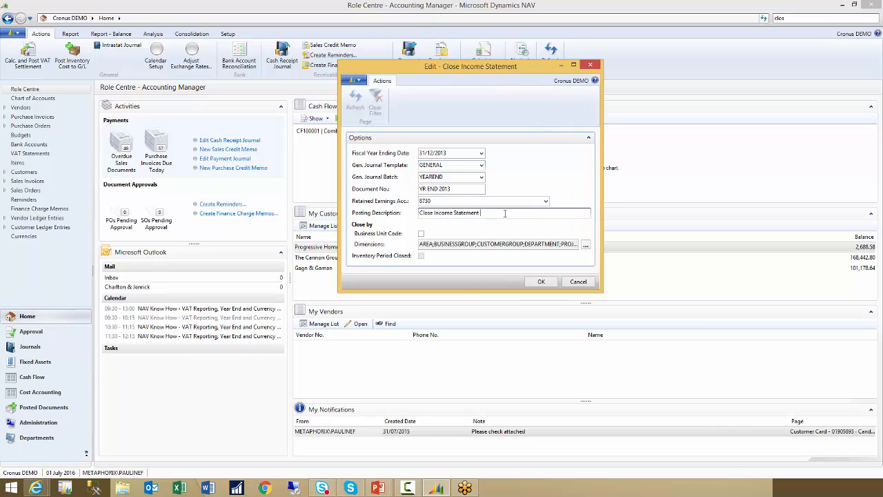
text(2013)
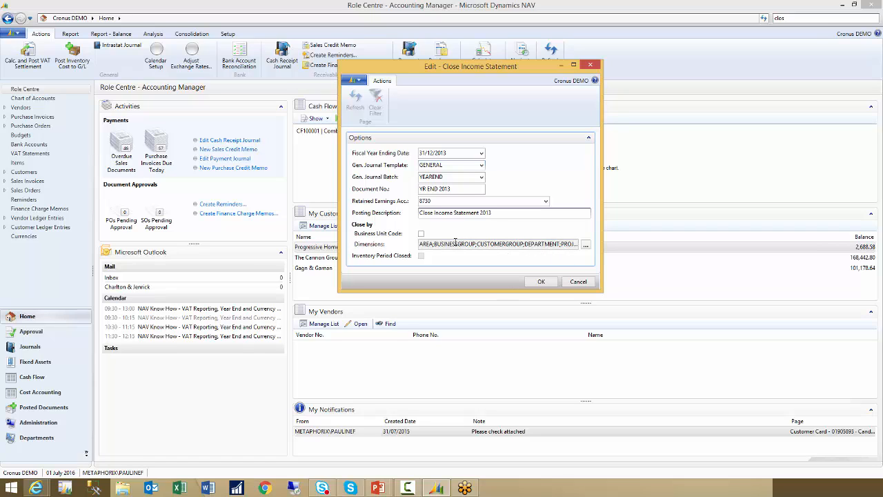
Review the dimensions to close by, keep them all selected, and run the batch job to create the closing journal lines
click(476, 244)
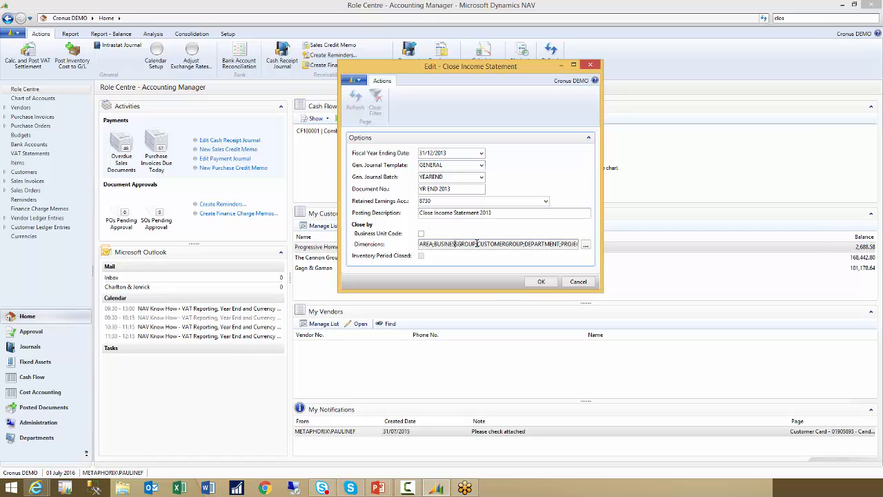
click(587, 245)
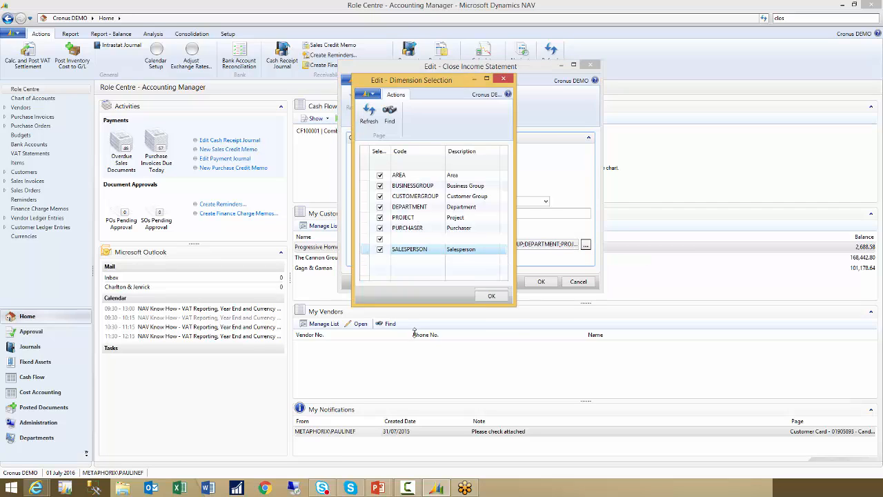
drag(416, 279, 416, 359)
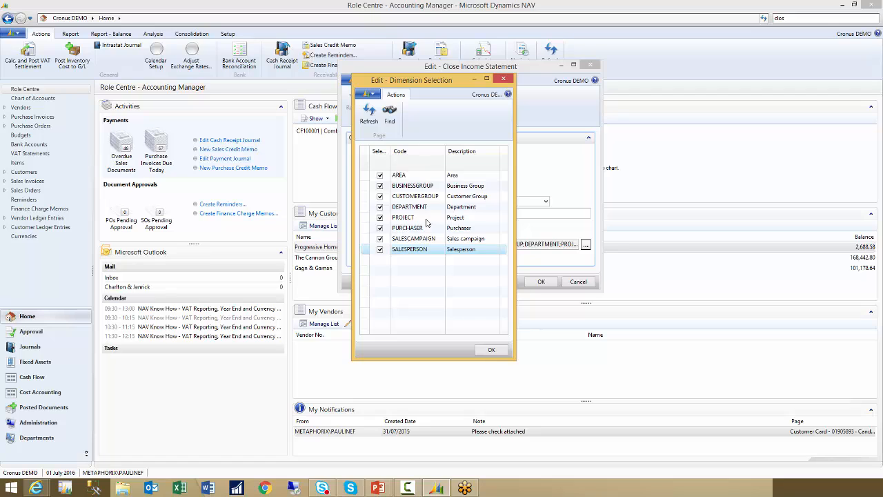
click(493, 351)
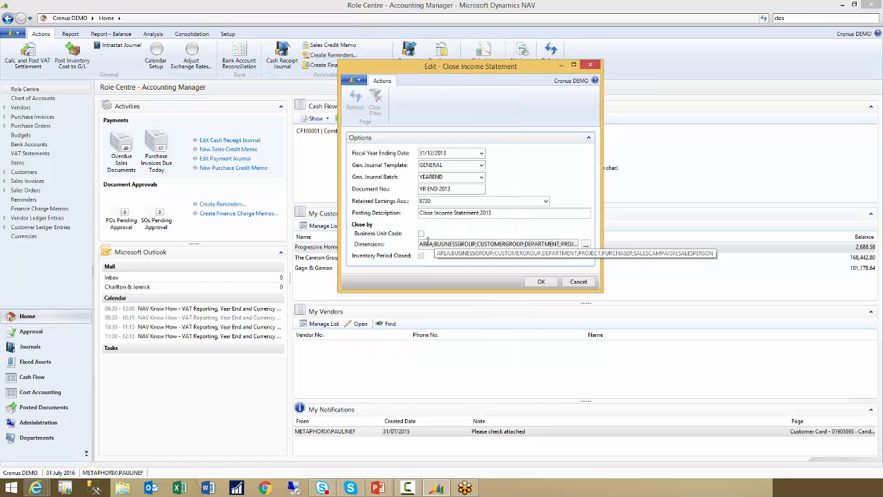
click(535, 283)
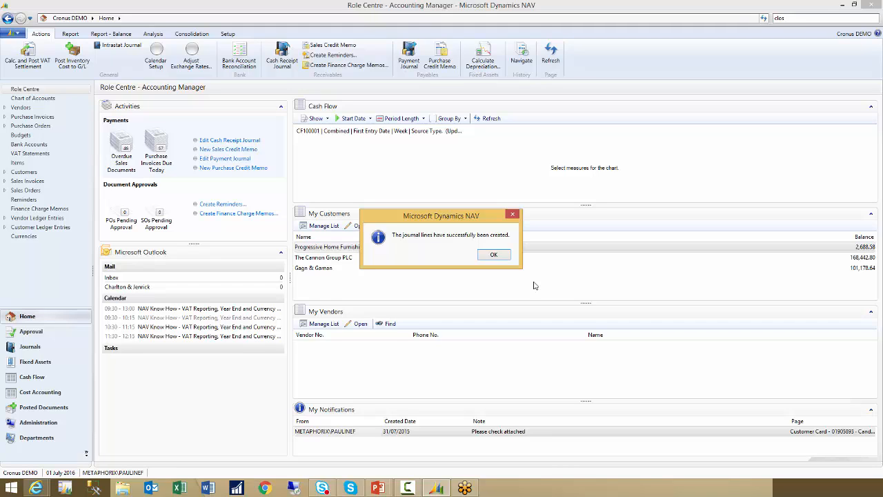
click(494, 256)
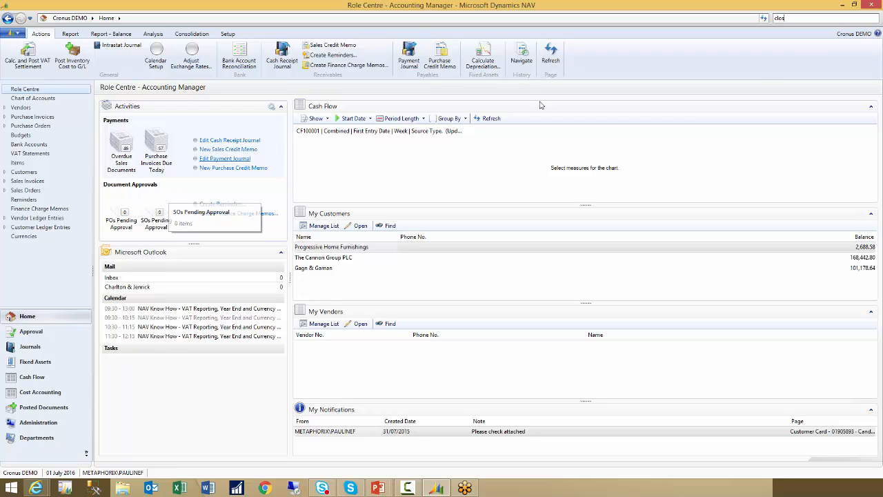
Search for General Journals, open the YEAREND batch from the list and maximise its journal window
double_click(795, 15)
text(s)
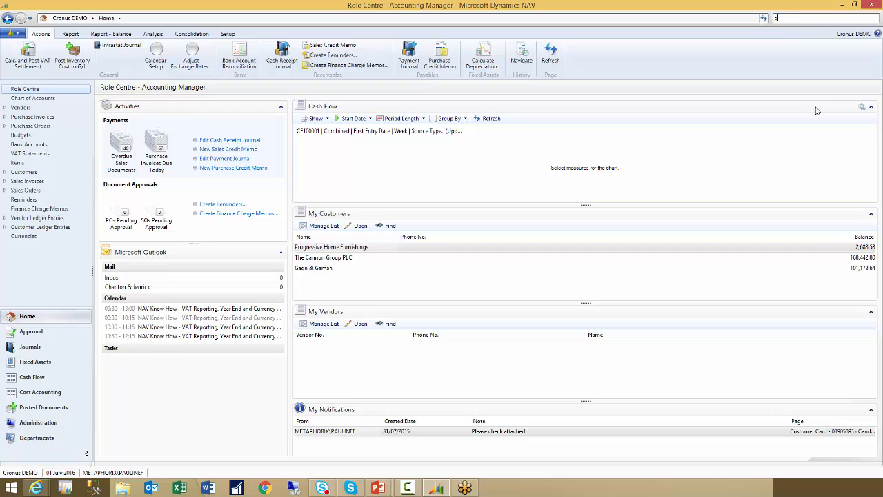
text(en jou)
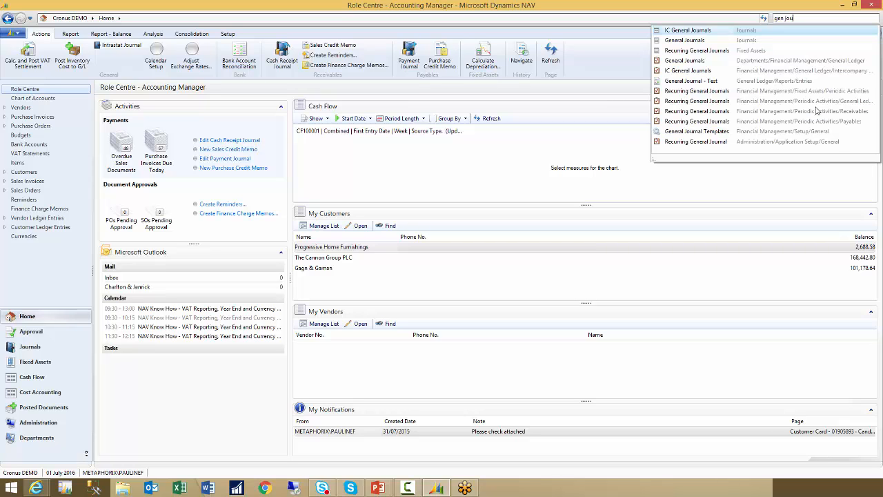
click(687, 41)
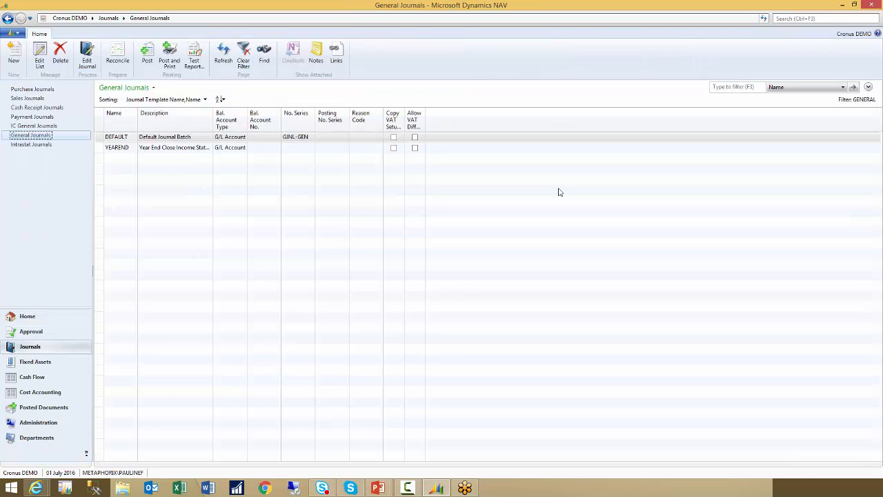
click(125, 149)
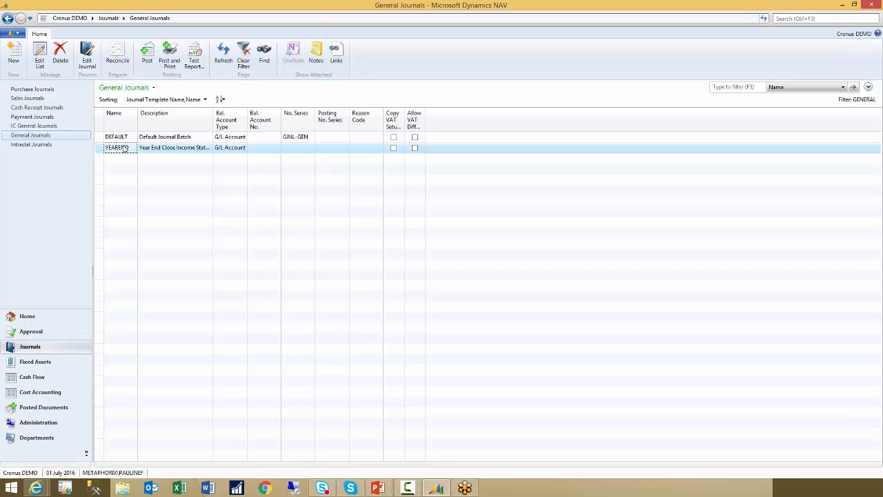
double_click(125, 148)
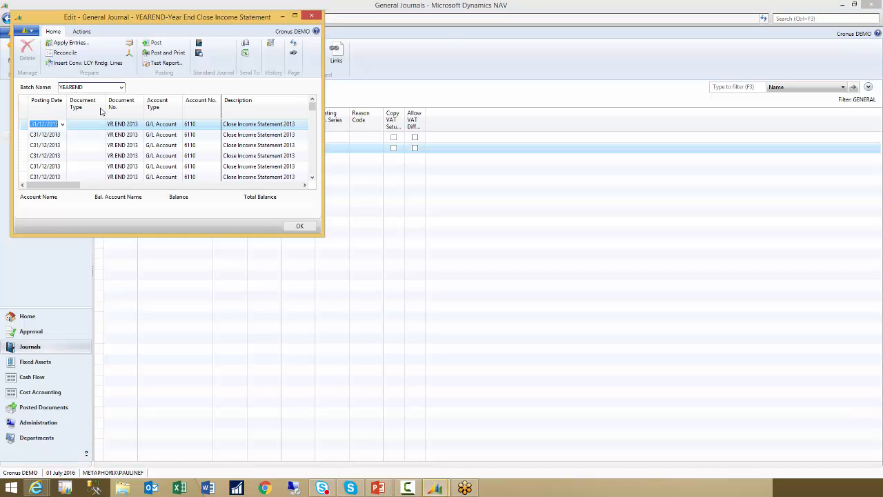
click(294, 16)
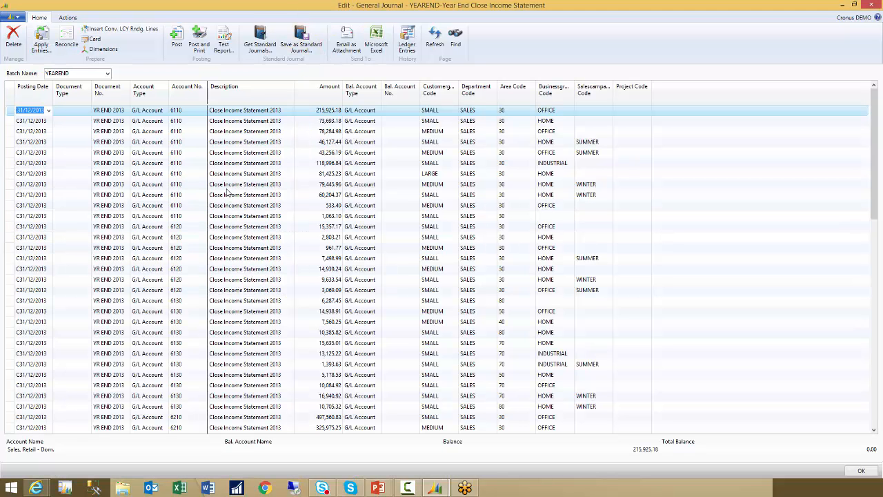
Examine the closing lines in the YEAREND journal, highlighting those for account 6110 and then all lines, and check the available row options
click(12, 112)
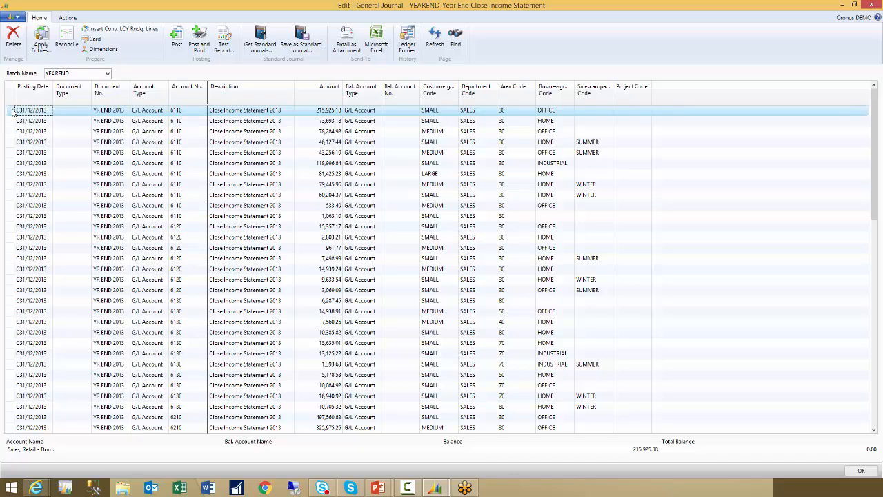
drag(12, 112, 9, 218)
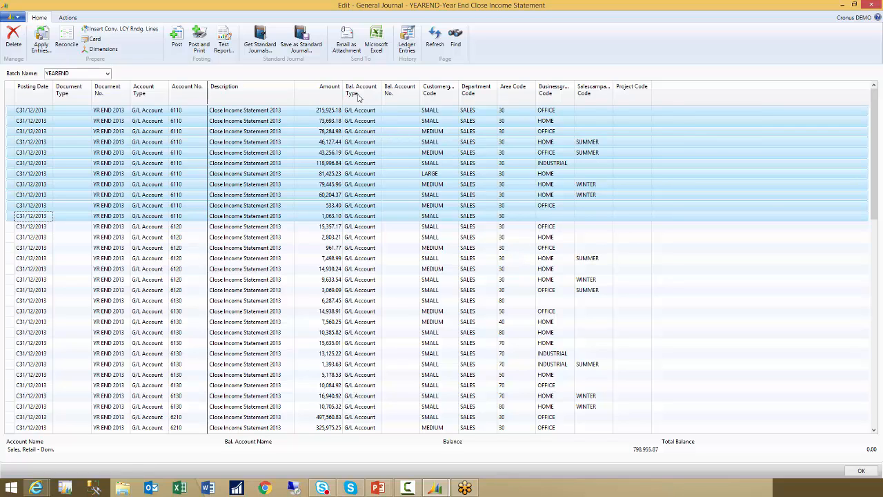
key(F2)
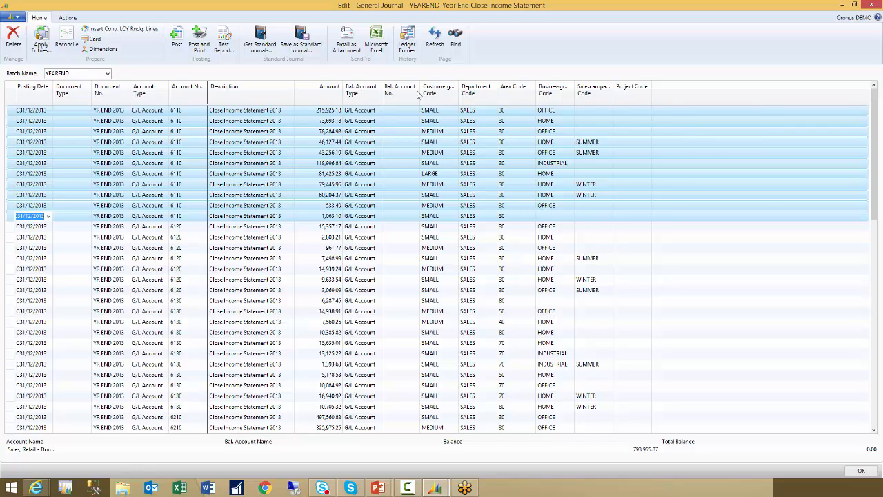
click(397, 142)
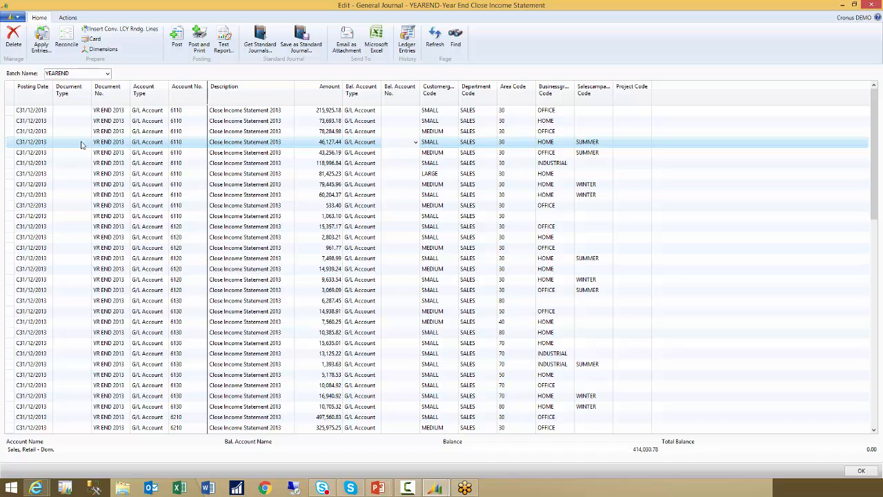
click(12, 94)
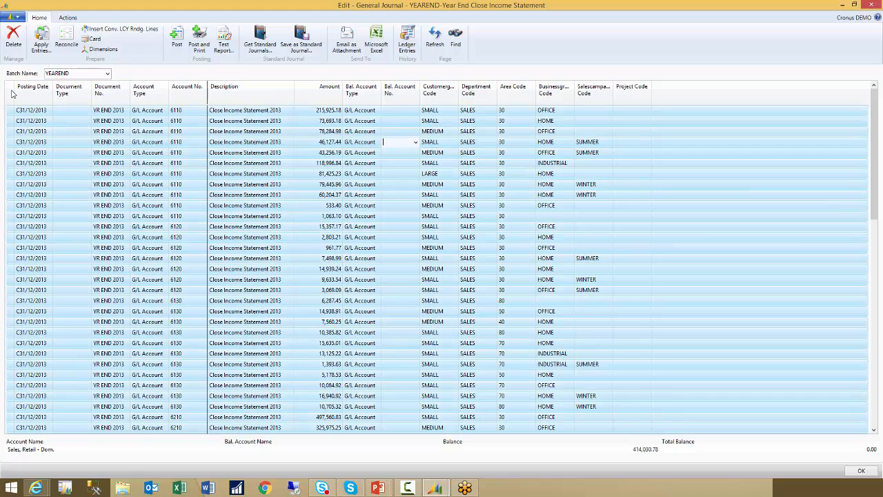
right_click(169, 220)
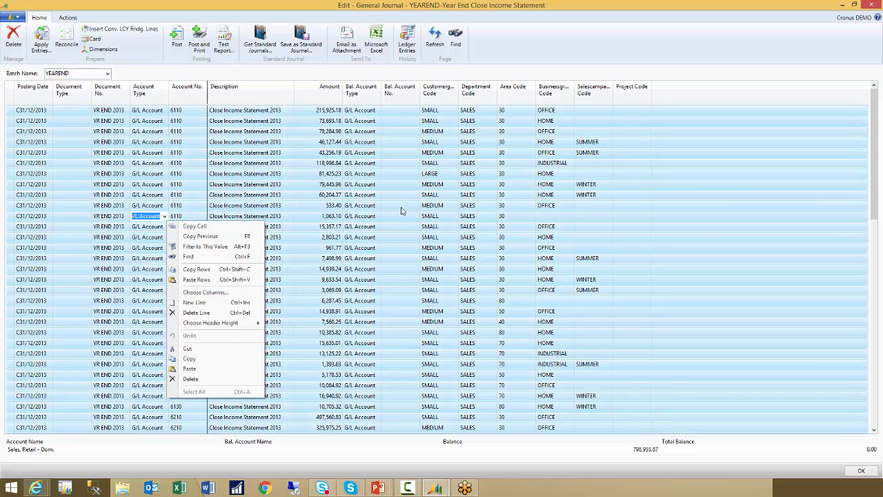
key(Escape)
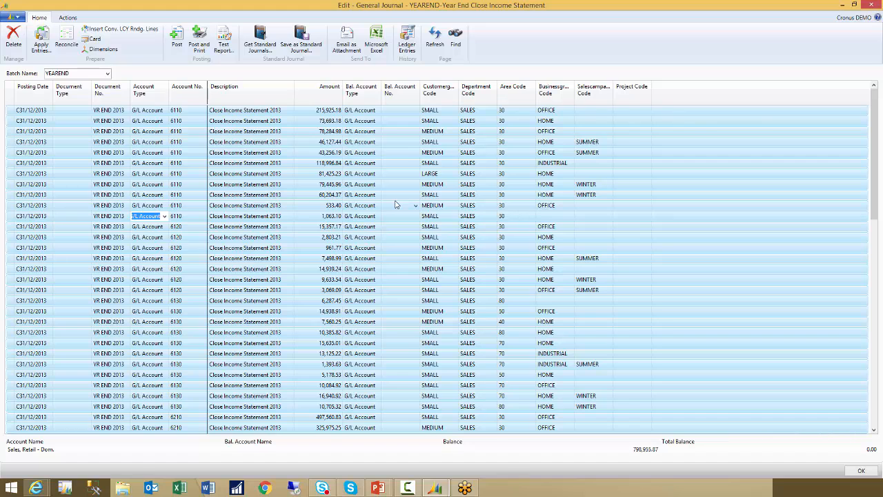
Reopen the YEAREND general journal batch, post its closing journal lines, and leave the journal
key(Escape)
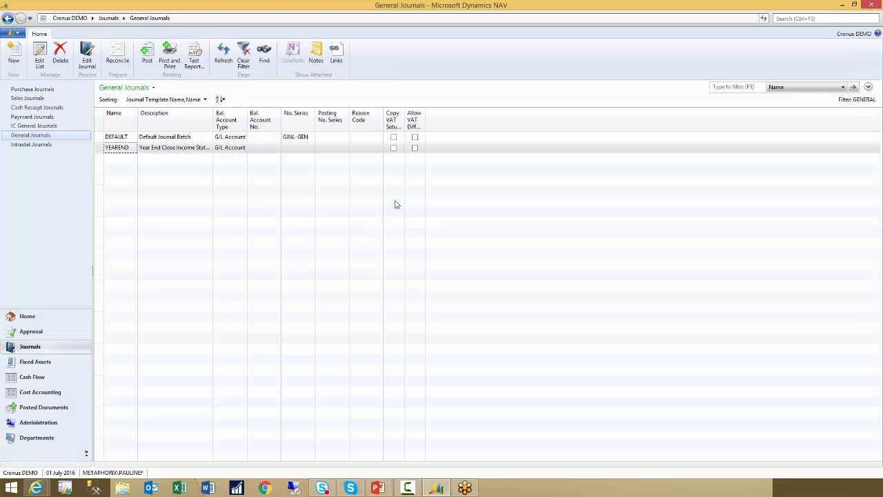
click(166, 150)
double_click(166, 150)
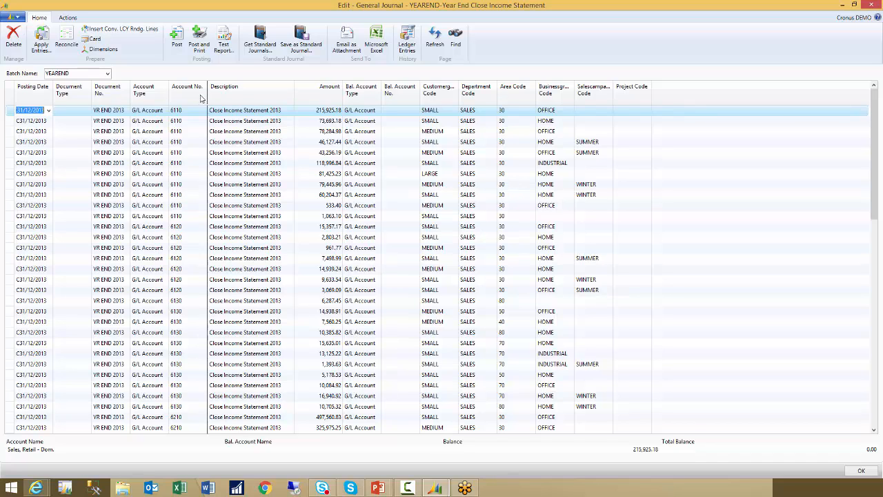
click(177, 44)
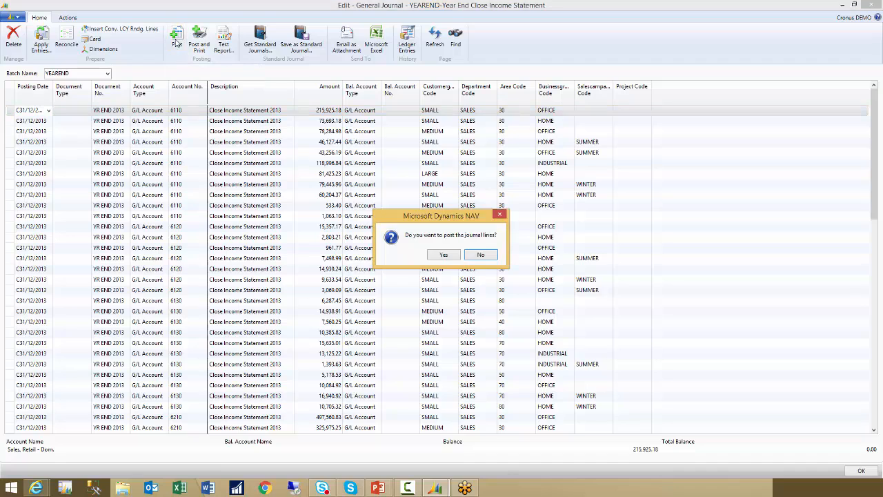
click(445, 255)
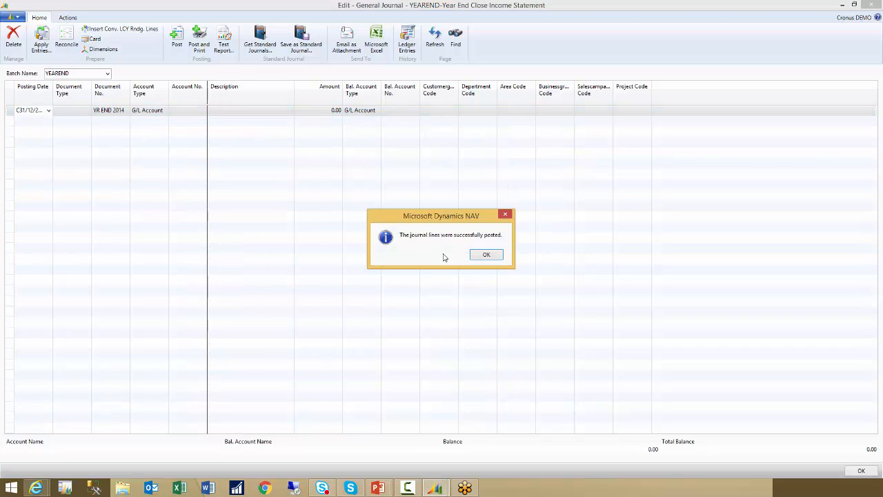
click(484, 256)
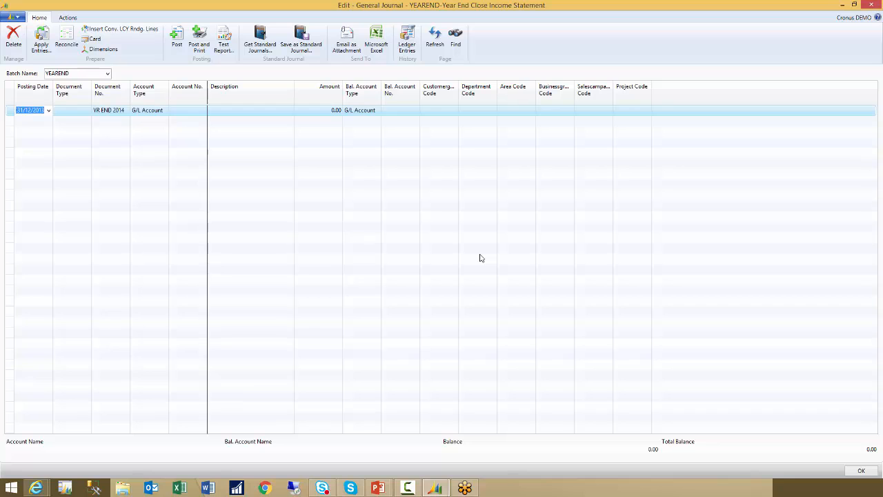
key(Escape)
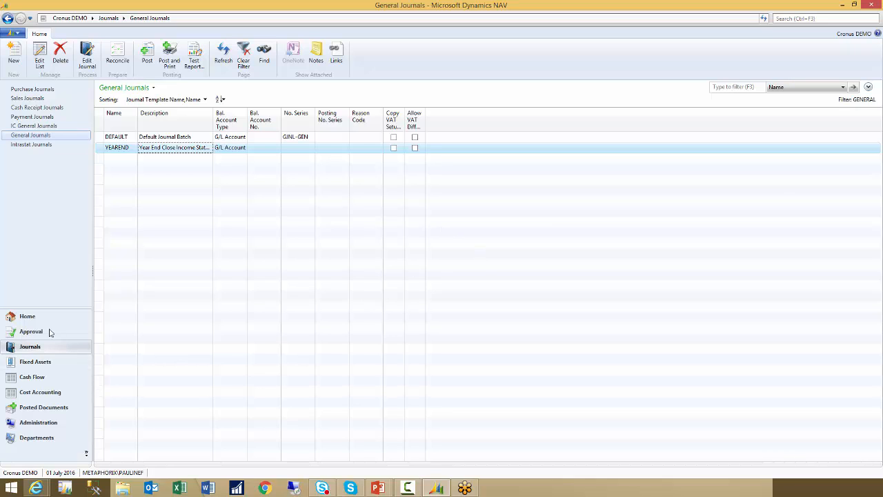
Open the exchange rates for the EUR currency from the Currencies list and enlarge the window to show all rate columns
click(28, 317)
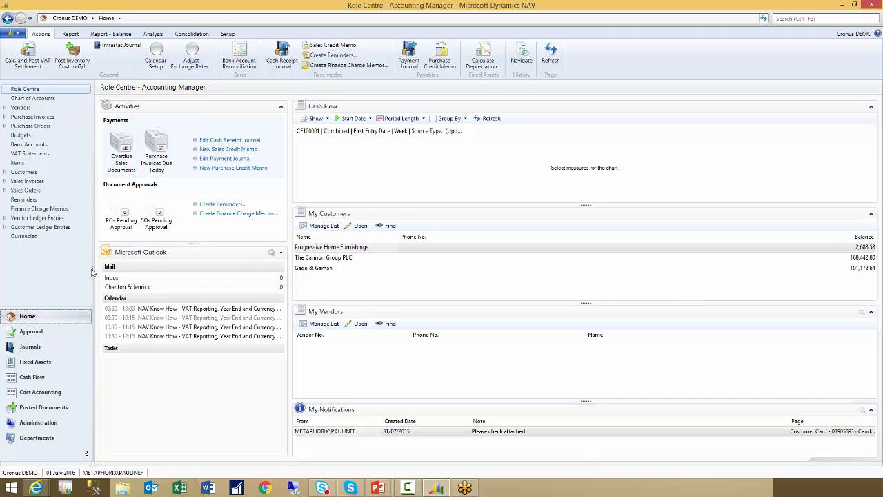
click(23, 236)
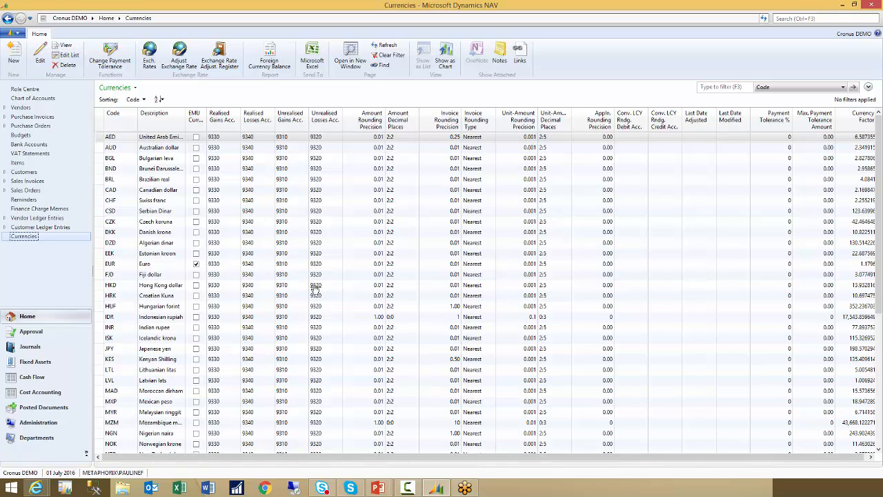
click(97, 263)
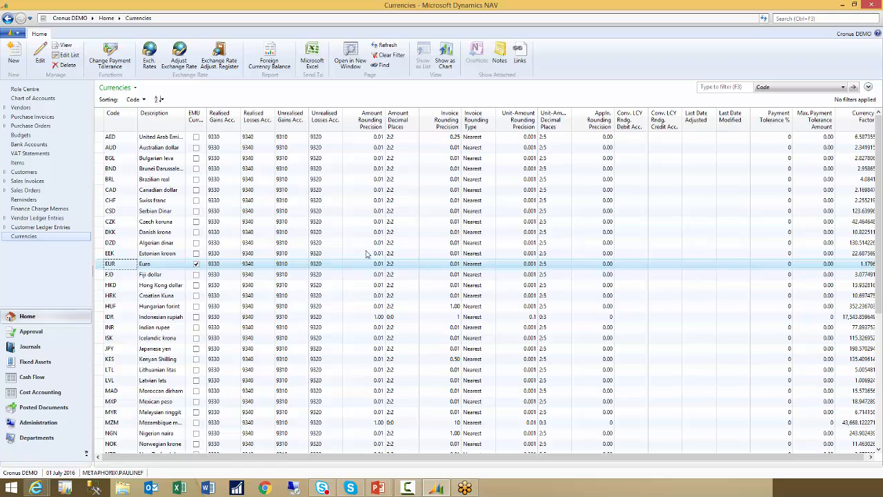
click(404, 268)
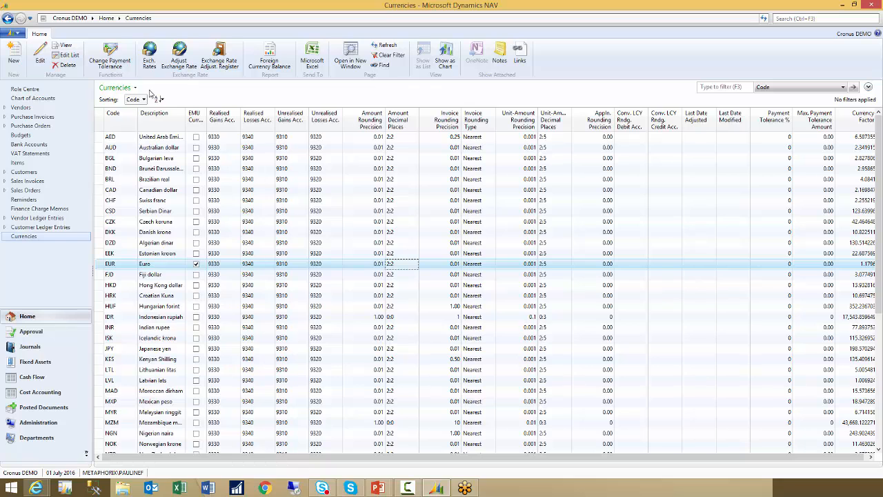
click(150, 57)
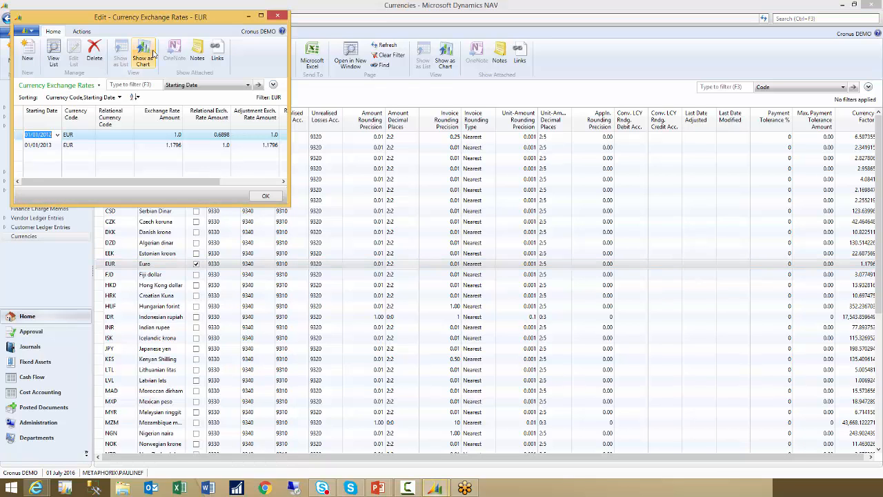
drag(148, 15, 315, 69)
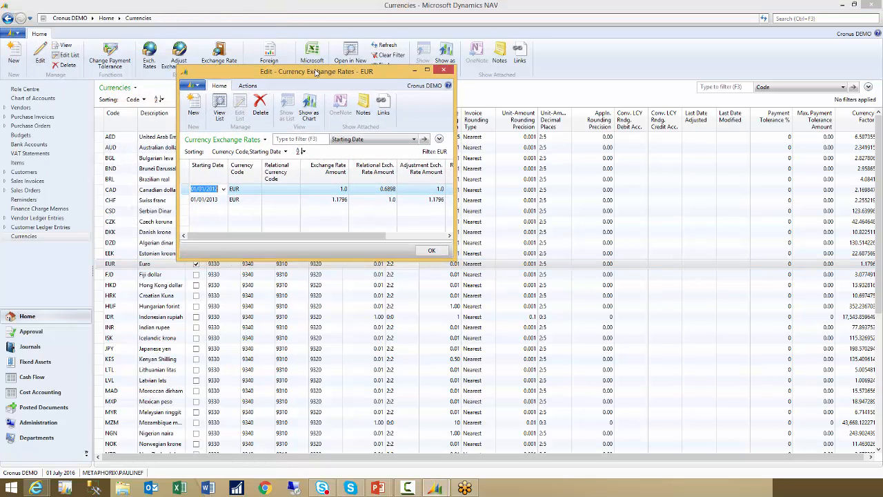
drag(456, 263, 649, 297)
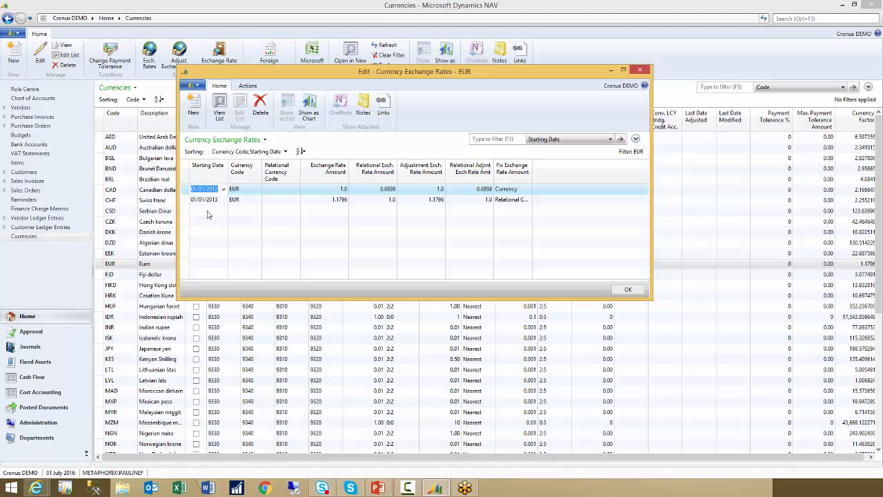
Add a EUR exchange rate line with starting date 01/01/2014 and an exchange rate amount of 1.346
click(211, 210)
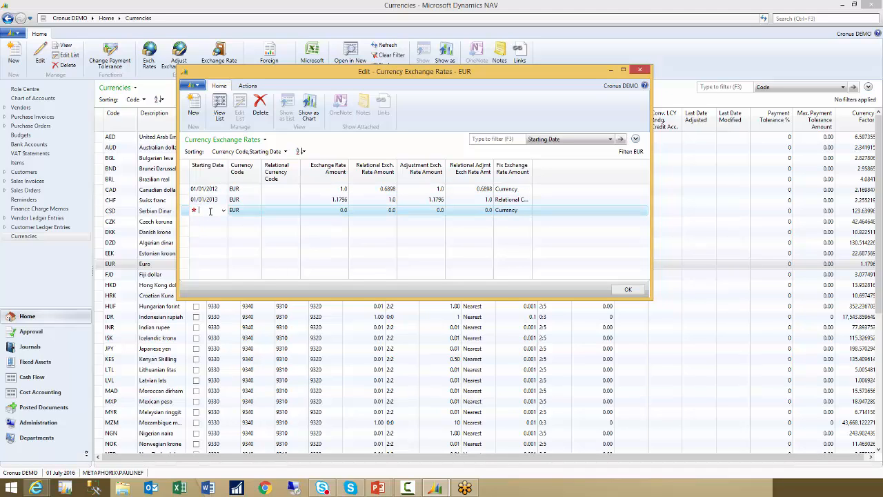
text(010114)
key(Tab)
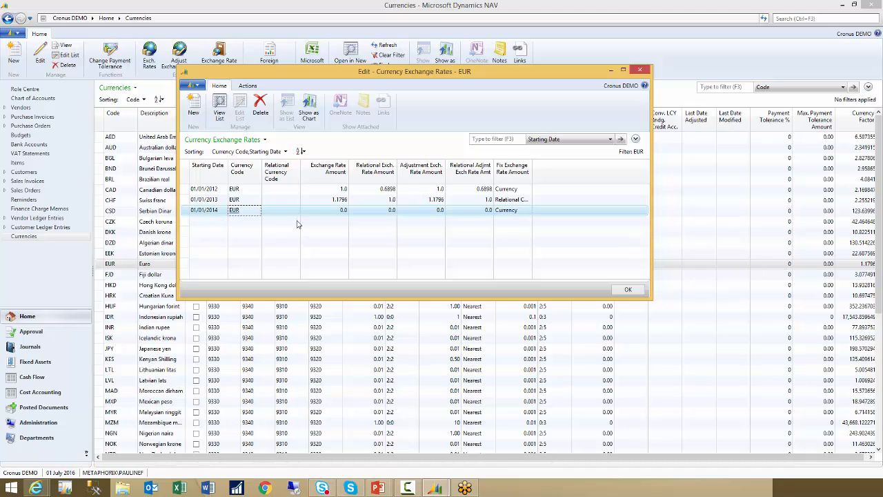
key(Tab)
key(Tab)
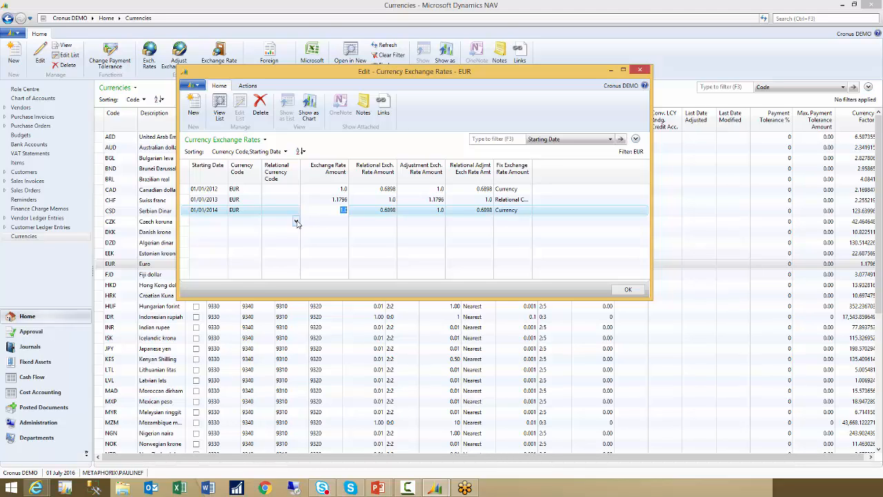
text(1.346)
key(Tab)
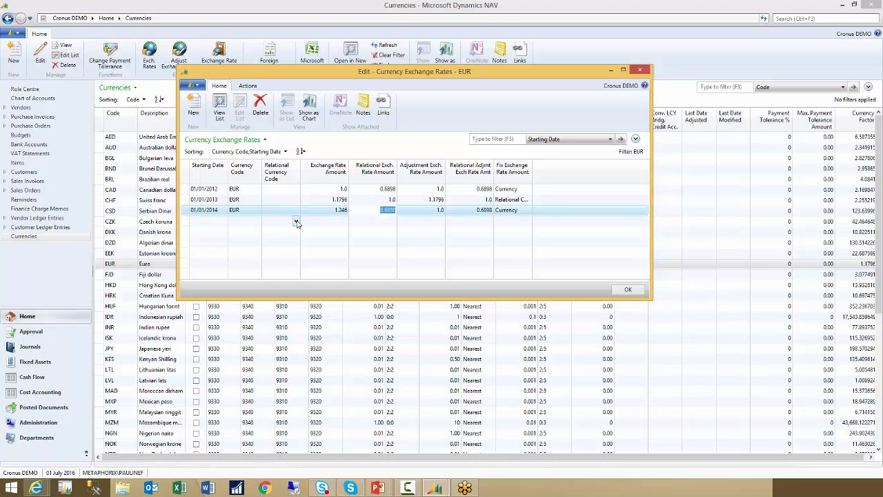
On the 01/01/2014 line, set the relational exchange rate to 1, the adjustment rate to 1.346 and the relational adjustment rate to 1
text(1)
key(Tab)
text(1)
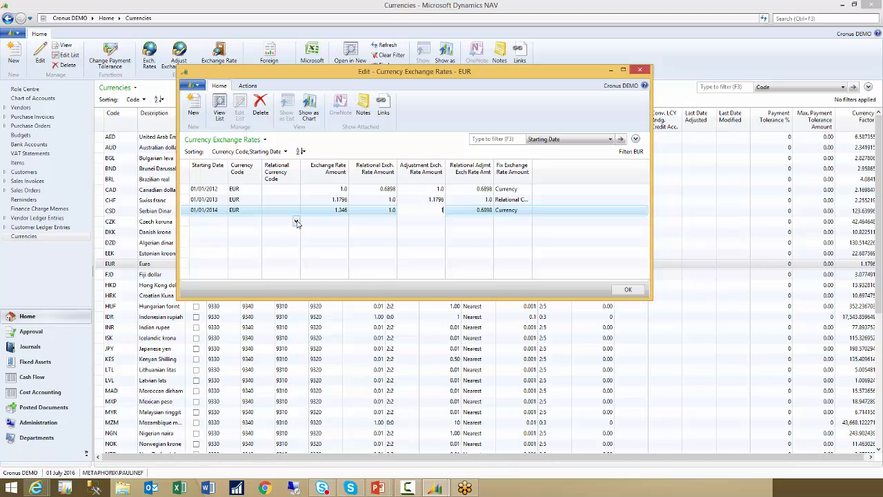
text(.346)
key(Tab)
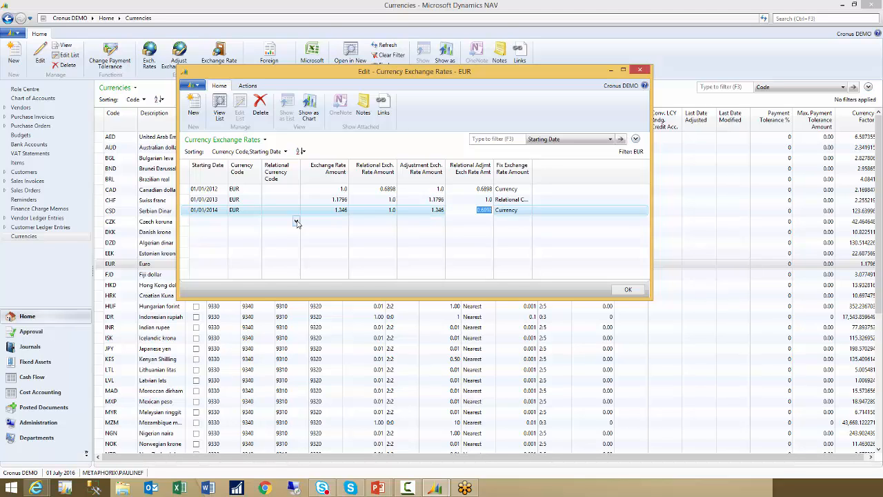
text(1)
key(Tab)
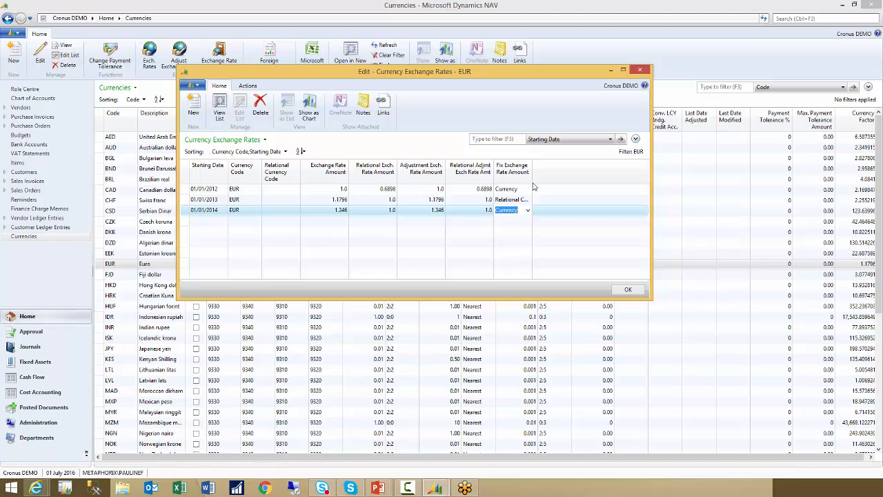
Fix the new line's exchange rate amount on Relational Currency, widen that column, and close the EUR exchange rates
click(528, 210)
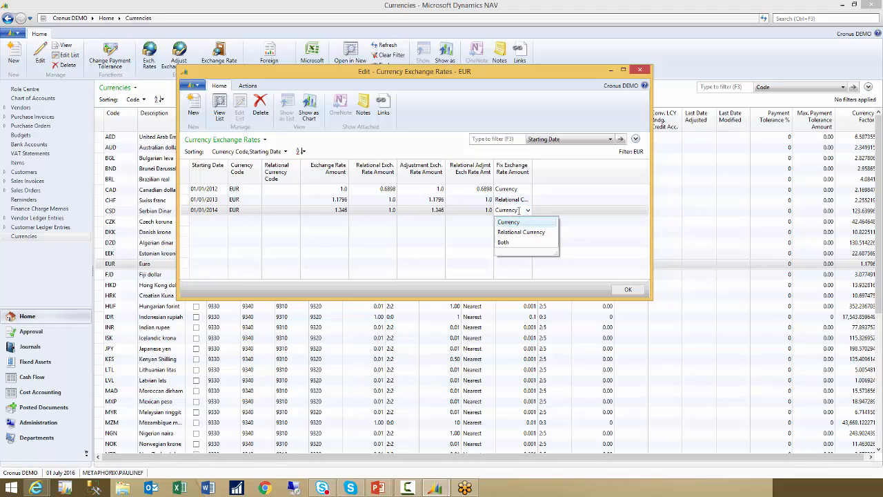
click(521, 233)
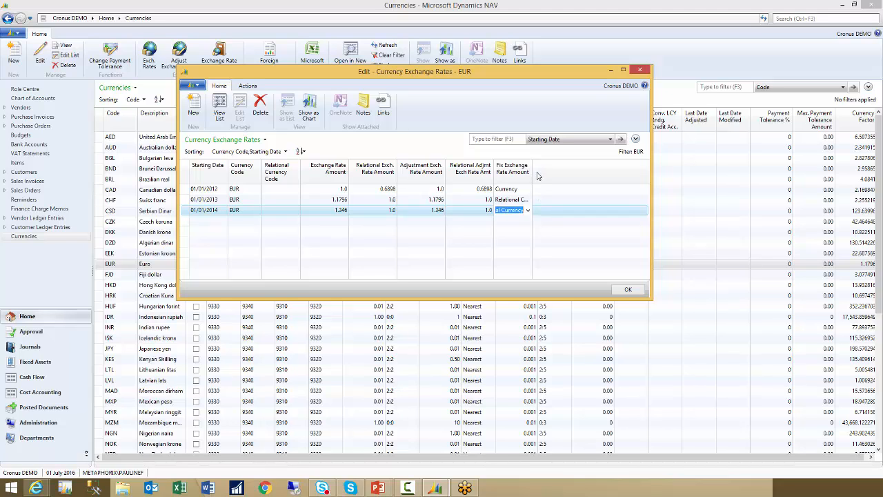
drag(532, 169, 567, 169)
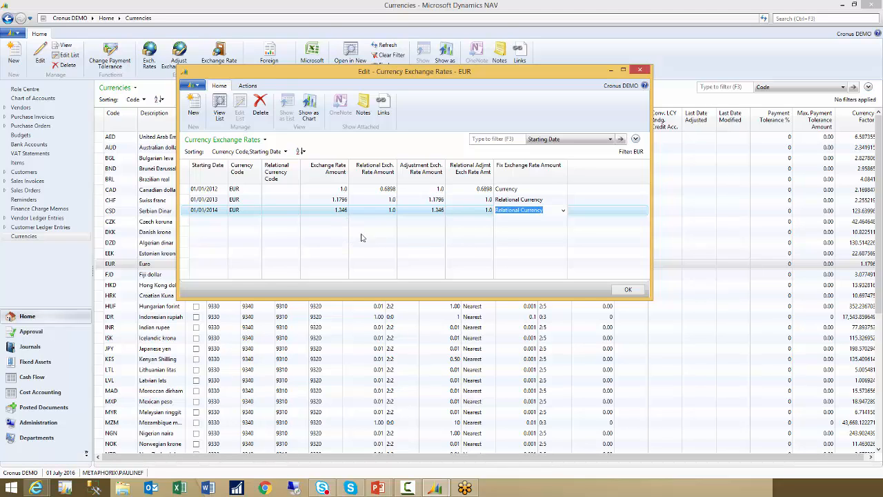
click(628, 291)
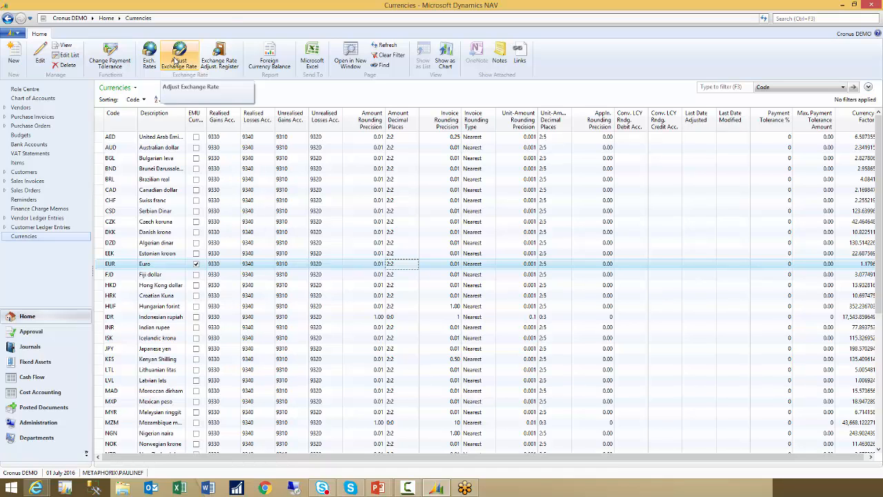
Start the Adjust Exchange Rates batch job and set its ending date to 31/01/2014, leaving the starting date blank
click(175, 61)
drag(122, 20, 338, 36)
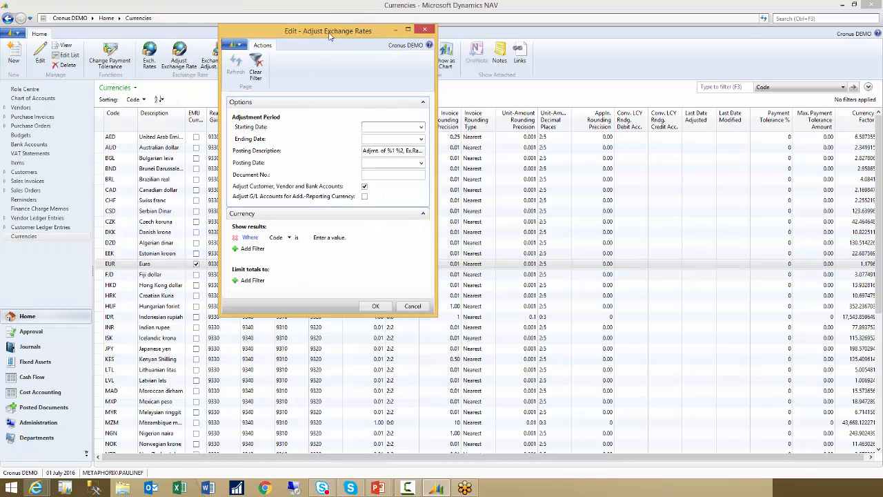
click(376, 139)
click(379, 128)
click(380, 138)
key(Tab)
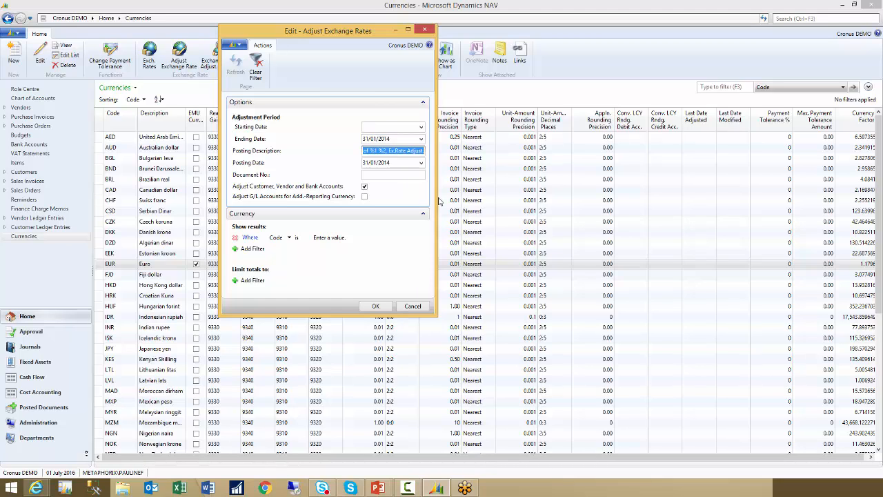
Widen the batch job window to review the posting description and date, enter document number Jan 2014, and run the adjustment
drag(437, 182, 610, 174)
click(393, 151)
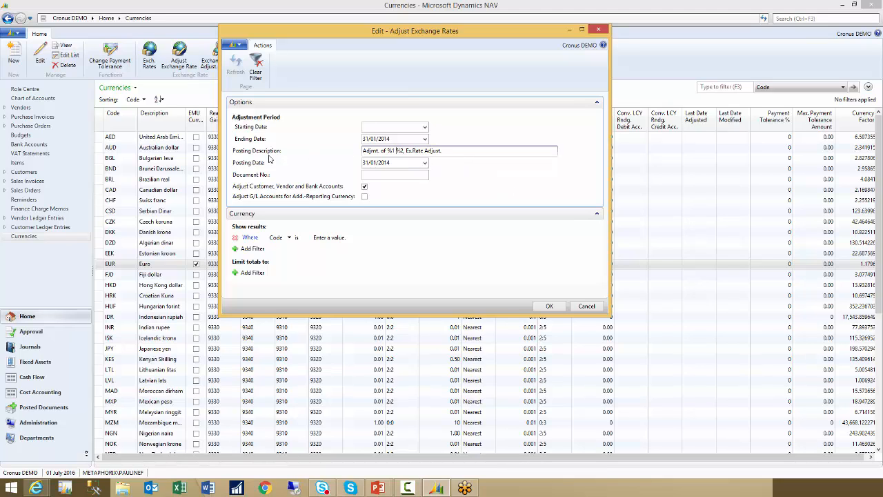
drag(410, 166, 365, 164)
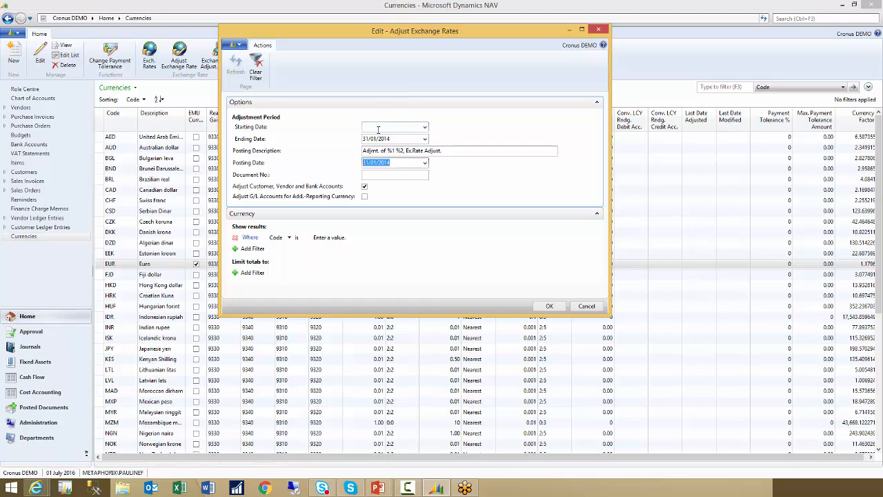
click(383, 175)
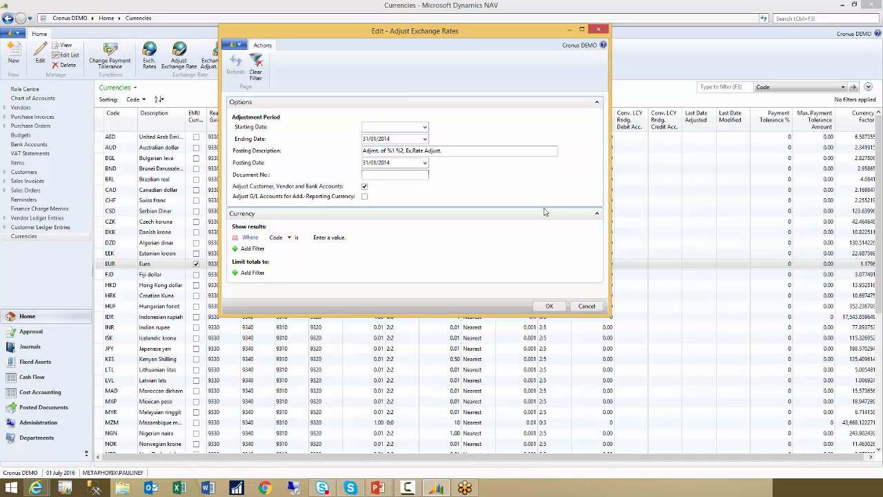
text(Jan 2014)
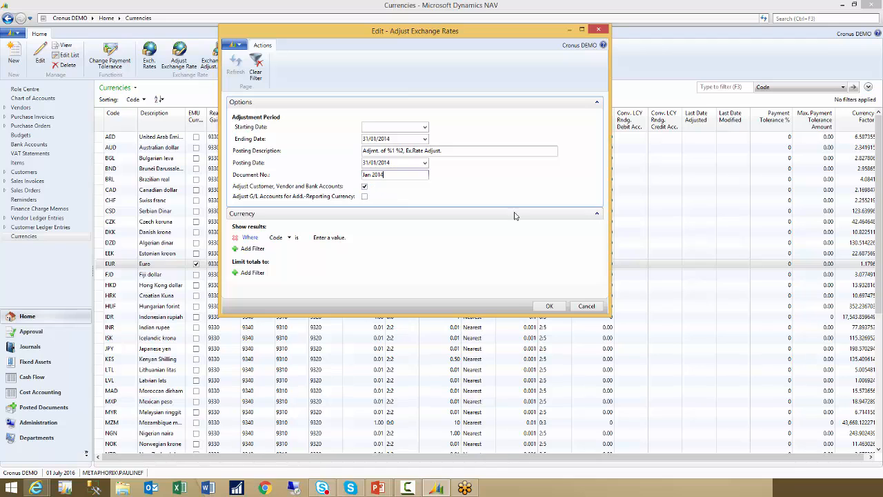
click(549, 308)
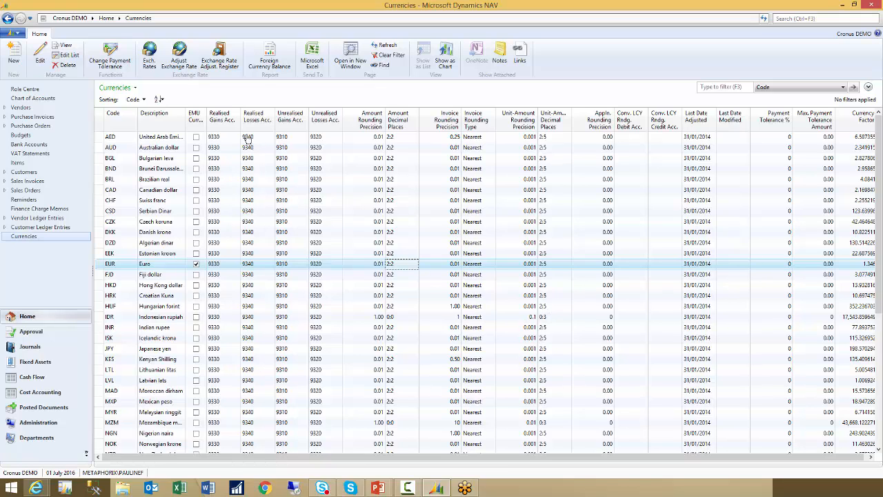
Open the Exchange Rate Adjustment Register, enlarge it and its account type column, and examine the EUR bank, customer and vendor adjustments
click(216, 52)
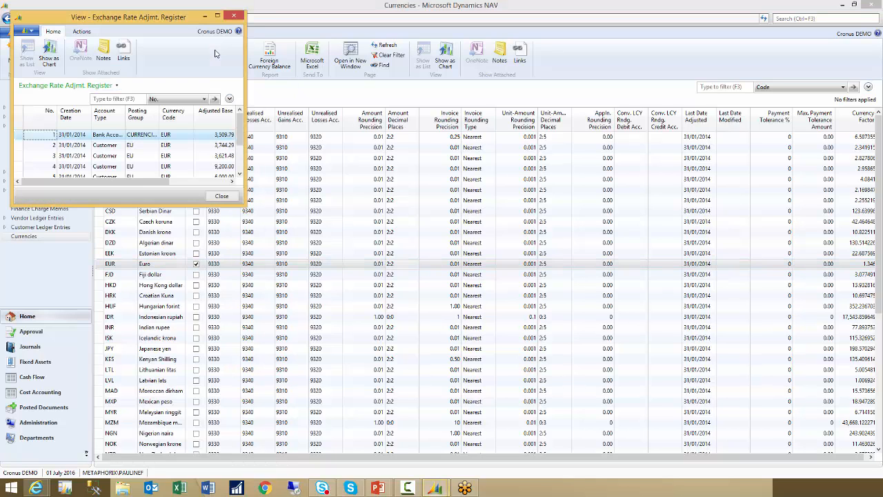
drag(169, 12, 332, 39)
drag(407, 233, 636, 335)
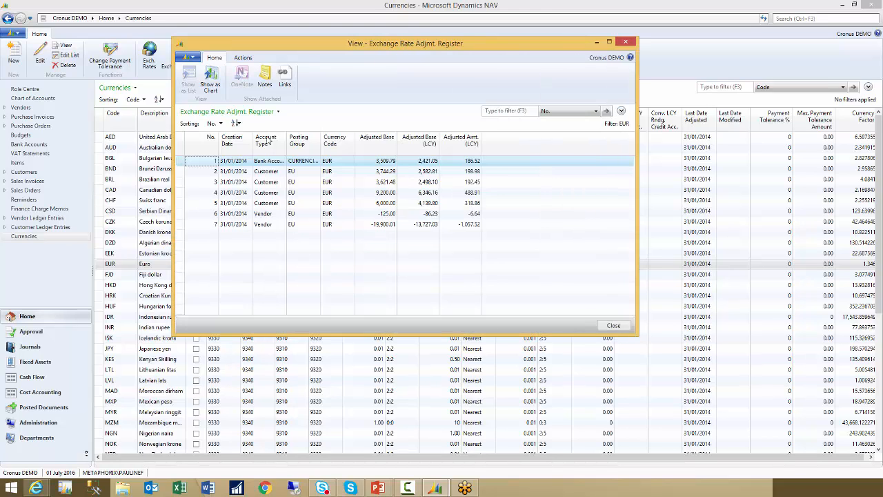
drag(285, 142, 300, 141)
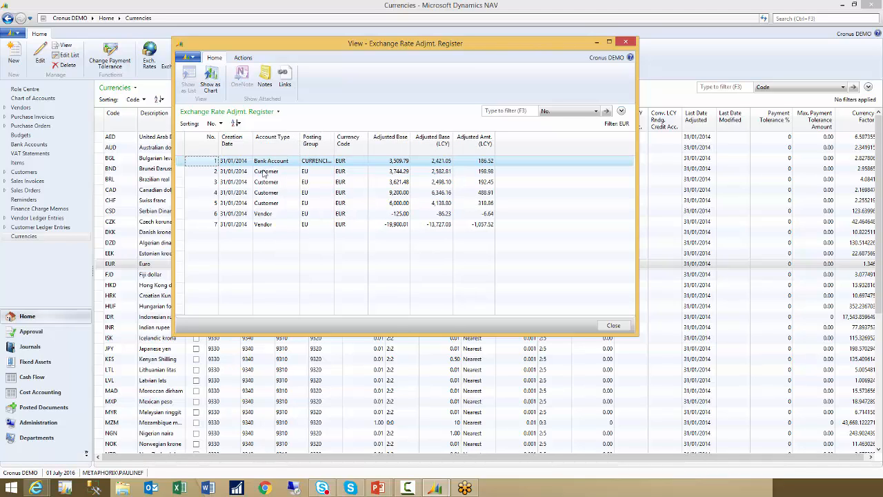
click(280, 163)
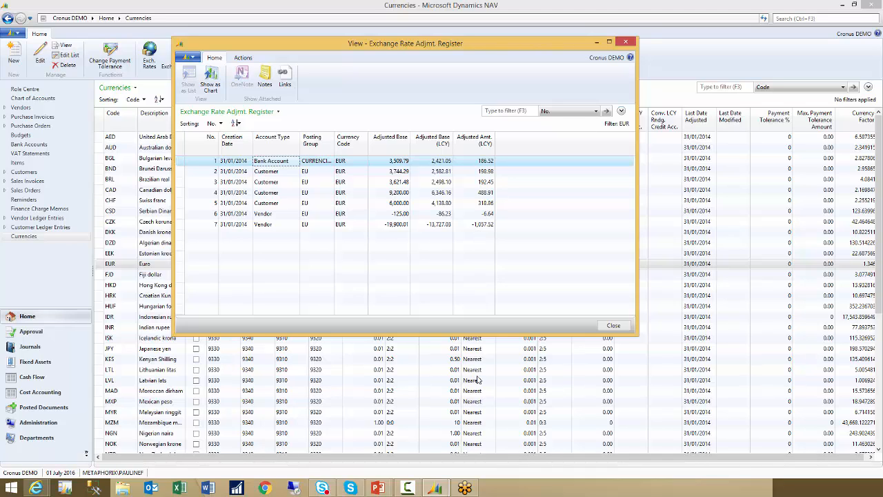
Close the Exchange Rate Adjustment Register, open the customer list and filter it by Name for "ant"
click(613, 326)
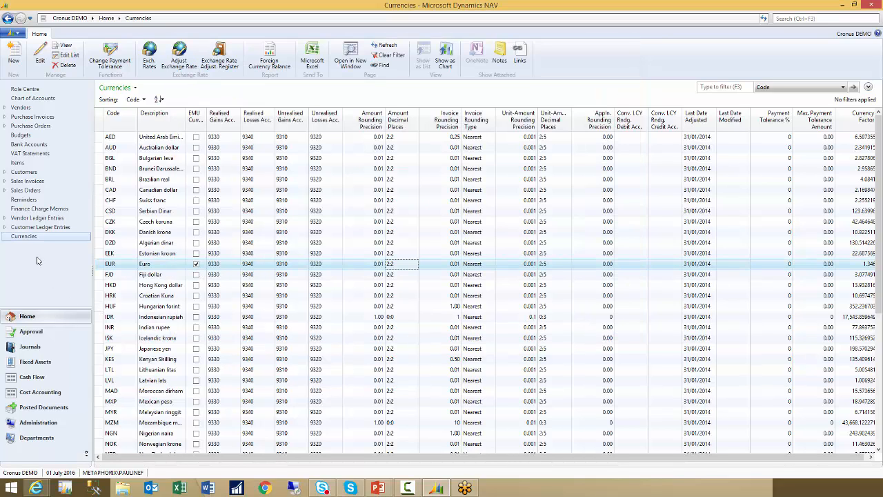
click(29, 174)
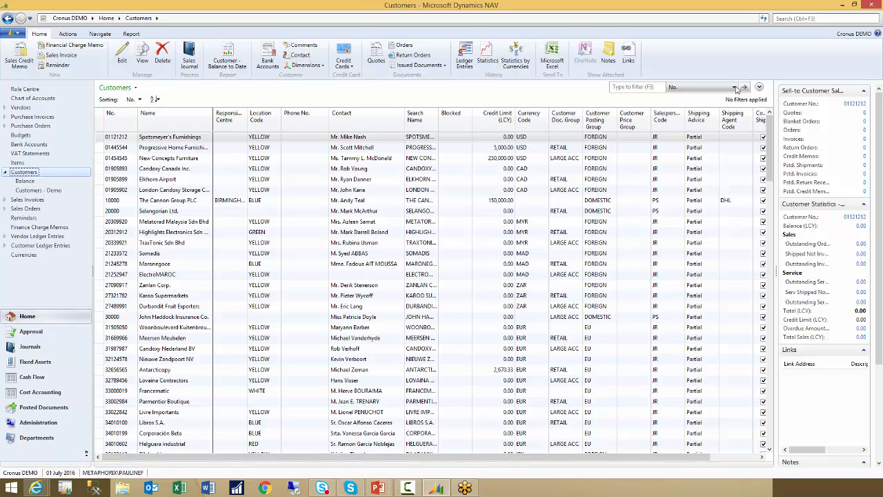
click(734, 88)
click(690, 119)
key(Return)
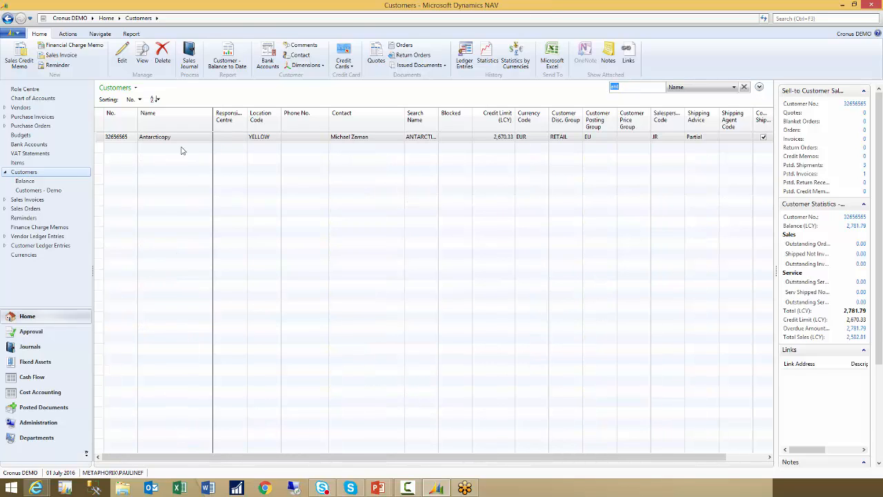
Open Antarcticopy's customer ledger entries and show the detailed ledger entries behind invoice 103010
click(156, 141)
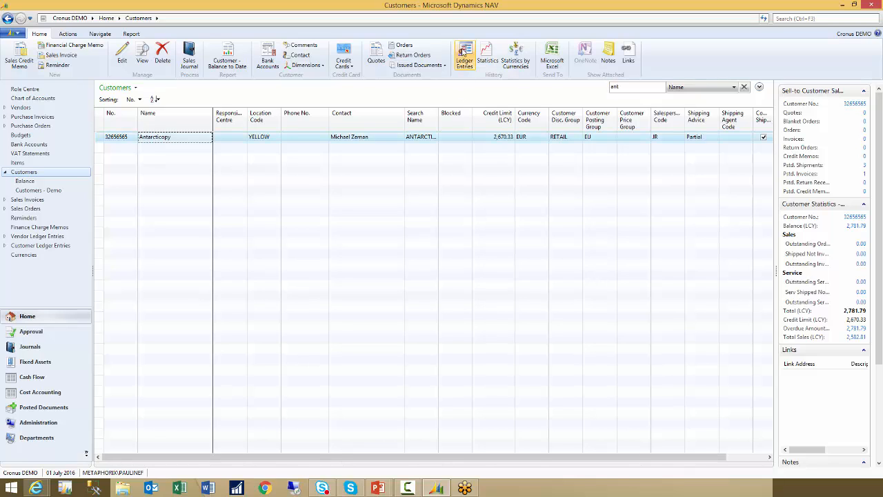
click(463, 53)
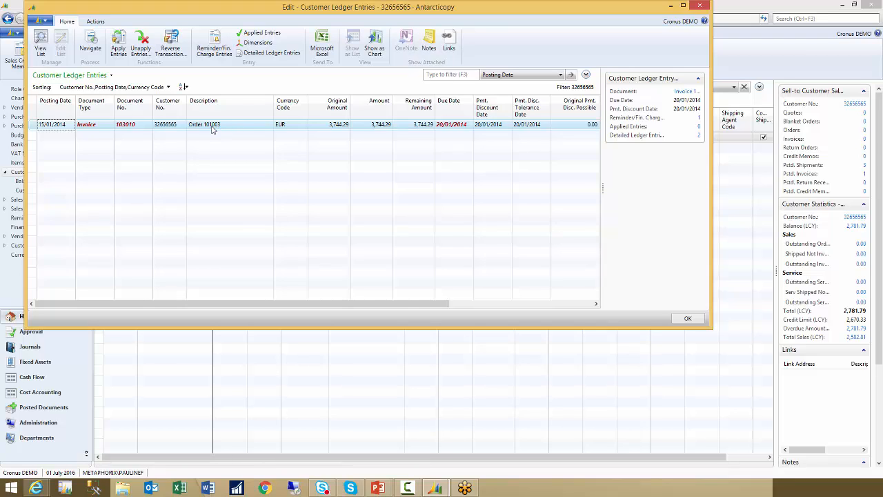
click(263, 55)
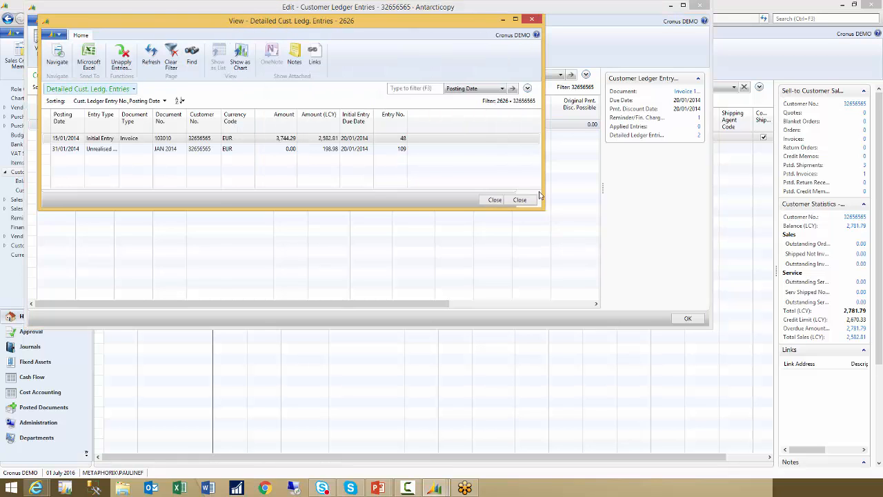
Move the detailed entries window below the invoice line, widen its Entry Type column to examine the January 2014 adjustment, and close it
drag(294, 21, 380, 150)
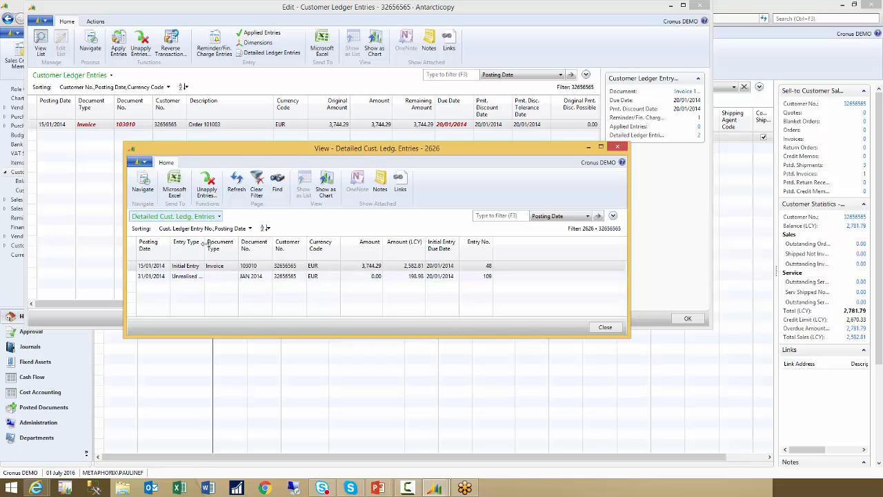
drag(205, 243, 215, 244)
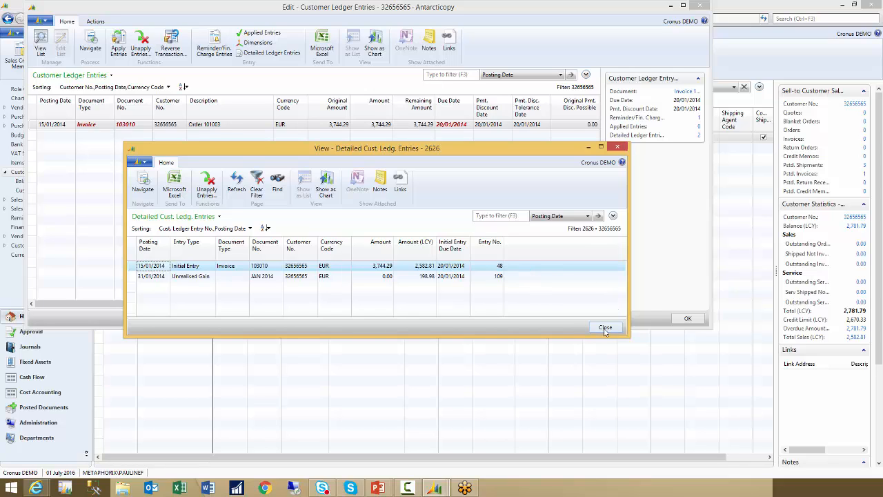
click(605, 327)
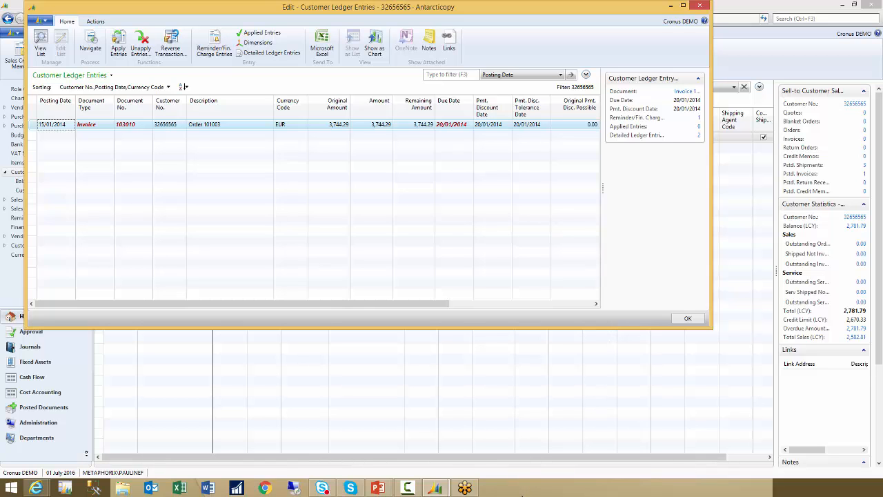
key(Escape)
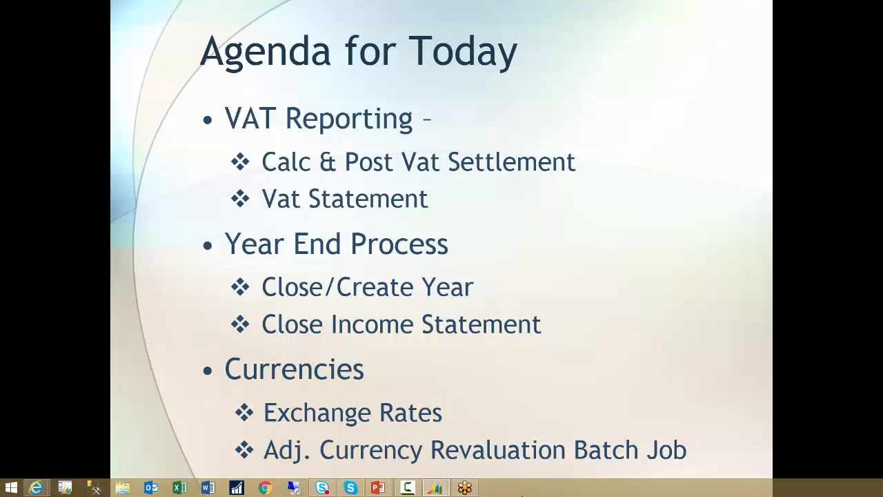